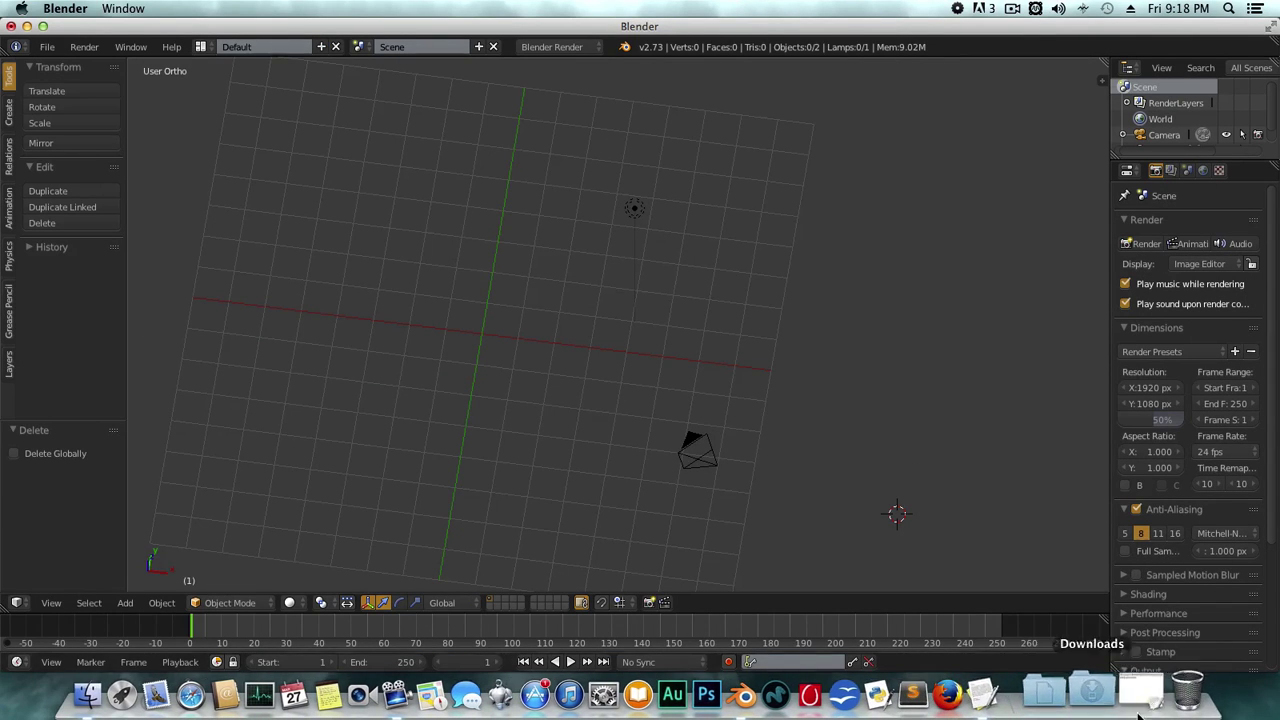
- Show the TextEdit note 'blender tips and tricks' on making a circular joint in a plane
{"action": "left_click", "coordinate": [1000, 692]}
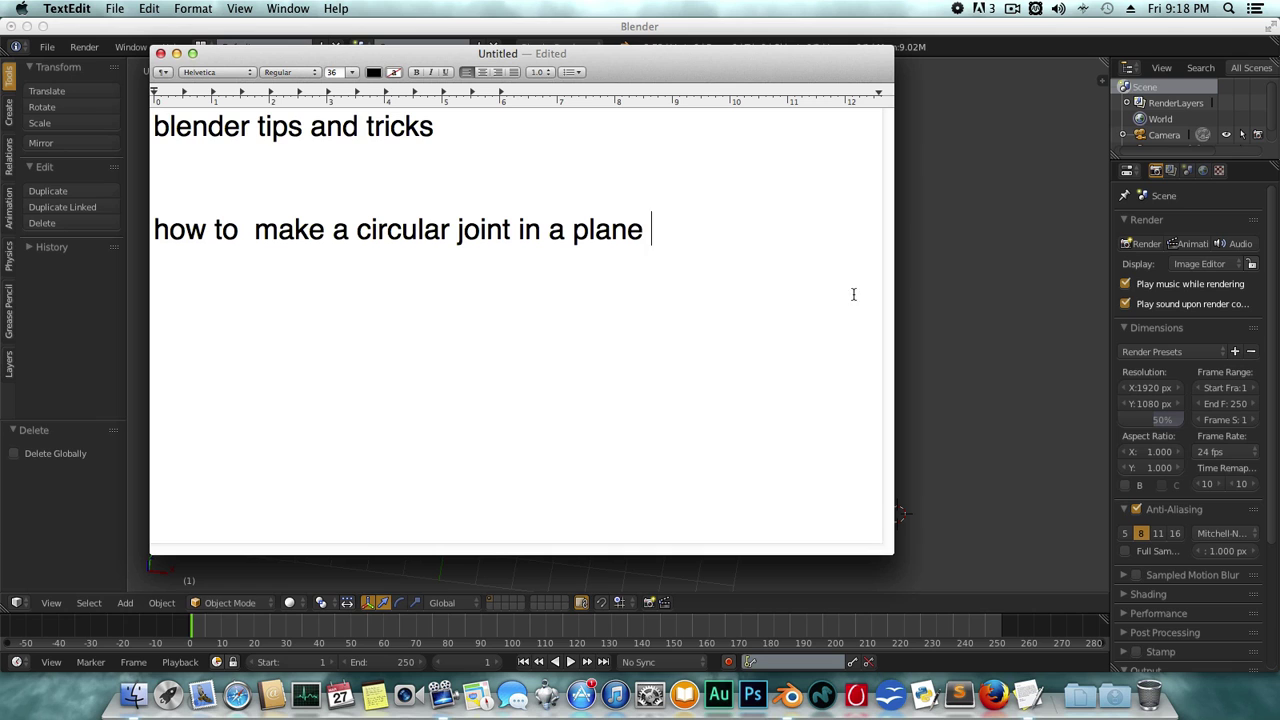
- Add a plane mesh and scale it up to about 4.3 times its size
{"action": "left_click", "coordinate": [990, 245]}
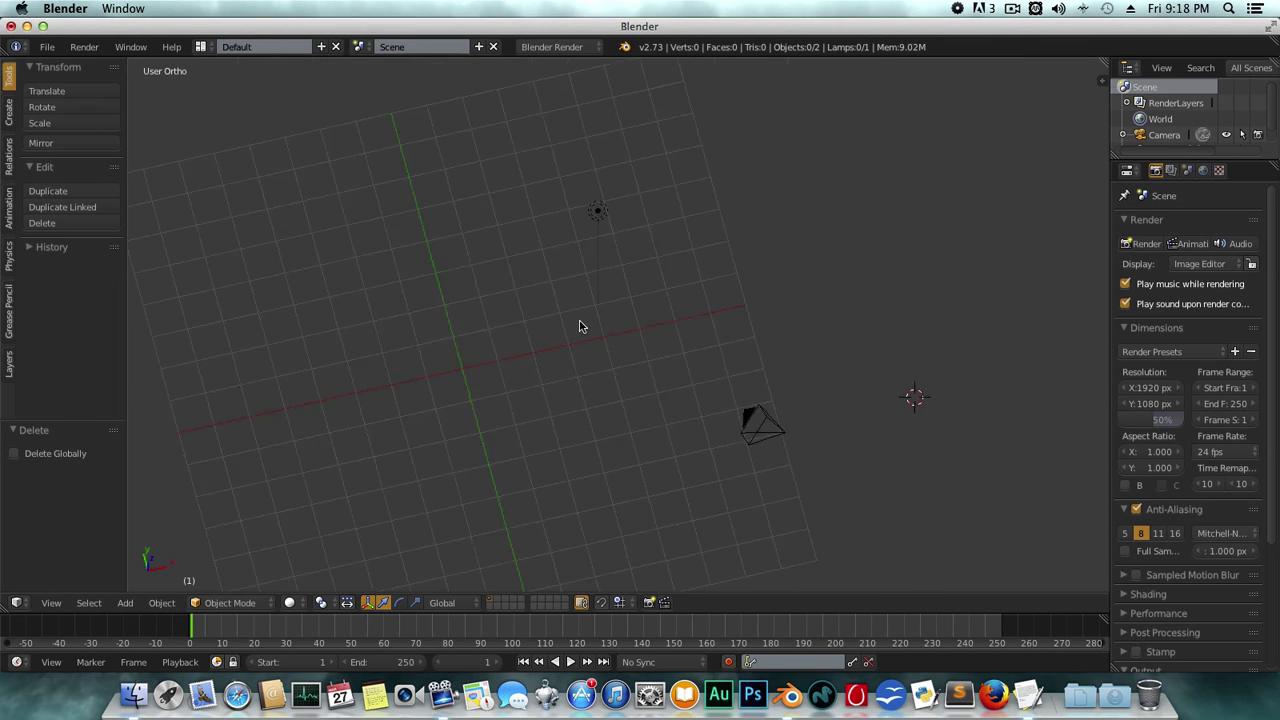
{"action": "mouse_move", "coordinate": [580, 323]}
{"action": "middle_mouse_down"}
{"action": "mouse_move", "coordinate": [490, 335]}
{"action": "mouse_move", "coordinate": [618, 368]}
{"action": "middle_mouse_up"}
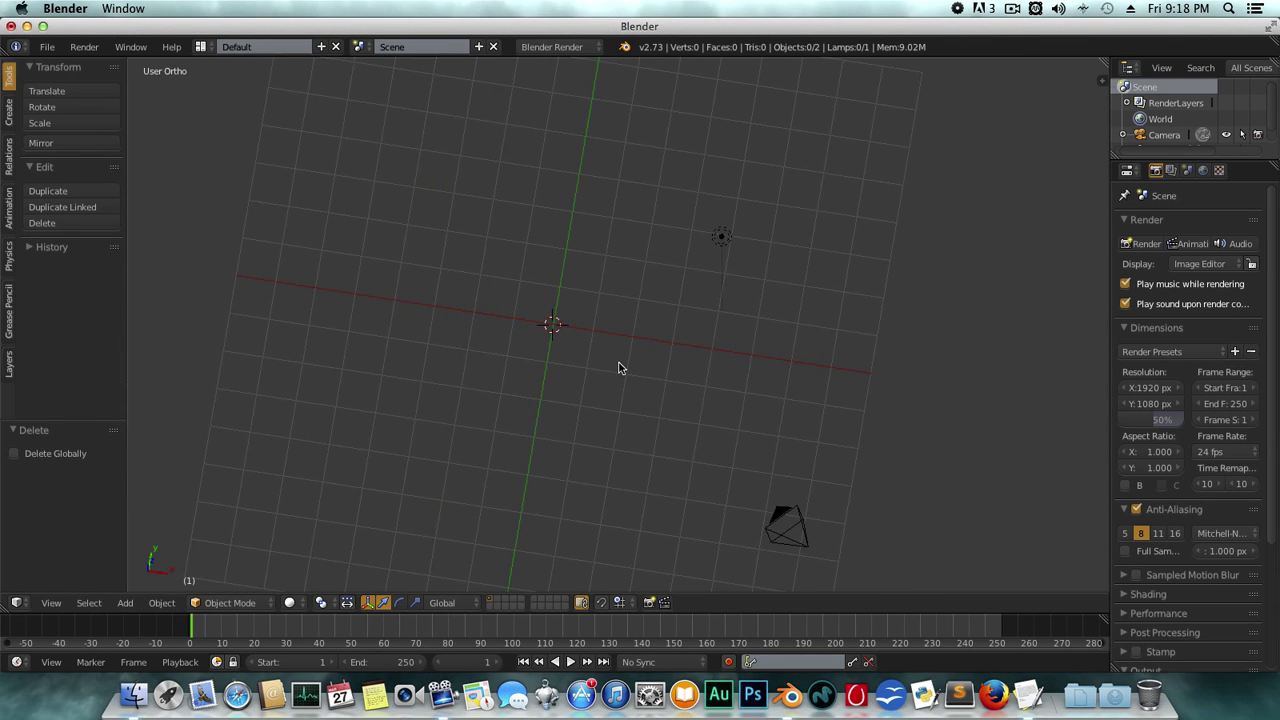
{"action": "key", "text": "shift+a"}
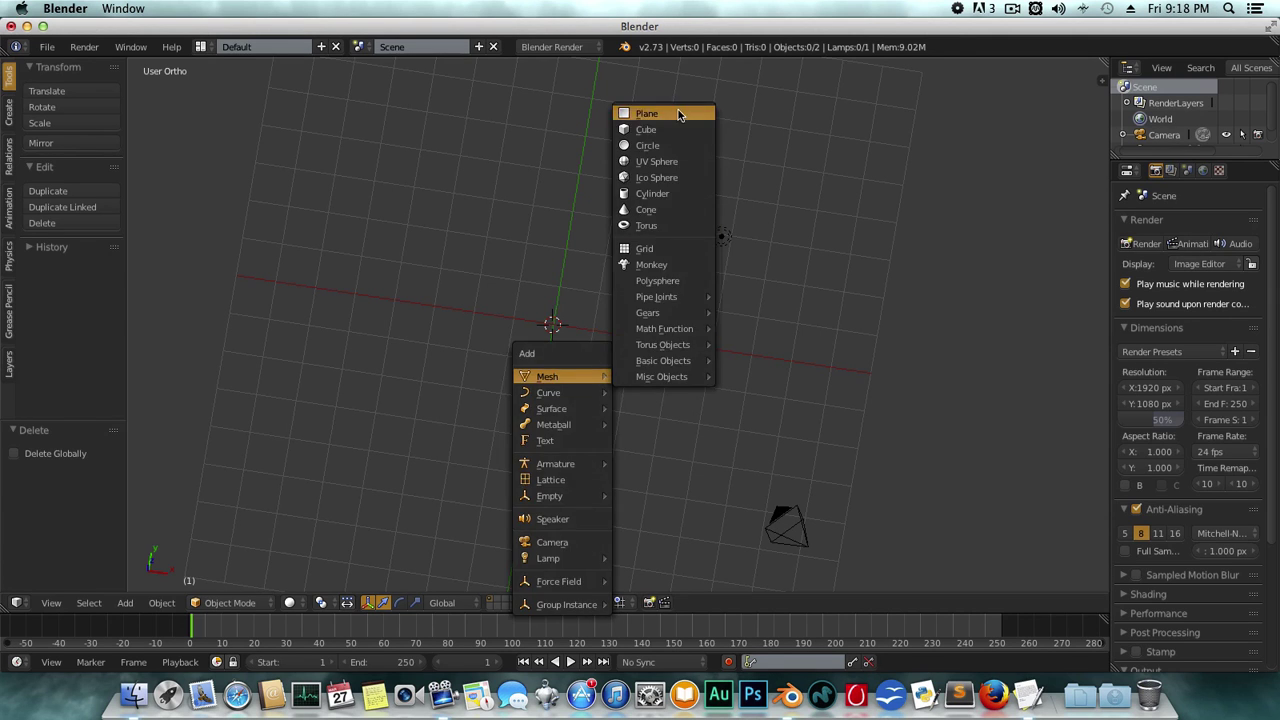
{"action": "left_click", "coordinate": [635, 116]}
{"action": "key", "text": "s"}
{"action": "left_click", "coordinate": [862, 370]}
{"action": "mouse_move", "coordinate": [862, 370]}
{"action": "middle_mouse_down"}
{"action": "mouse_move", "coordinate": [754, 380]}
{"action": "mouse_move", "coordinate": [774, 414]}
{"action": "mouse_move", "coordinate": [737, 380]}
{"action": "middle_mouse_up"}
{"action": "scroll", "coordinate": [665, 385], "scroll_direction": "up", "scroll_amount": 1}
- Put the plane in Edit Mode and view it from the top
{"action": "key", "text": "Tab"}
{"action": "scroll", "coordinate": [654, 346], "scroll_direction": "up", "scroll_amount": 2}
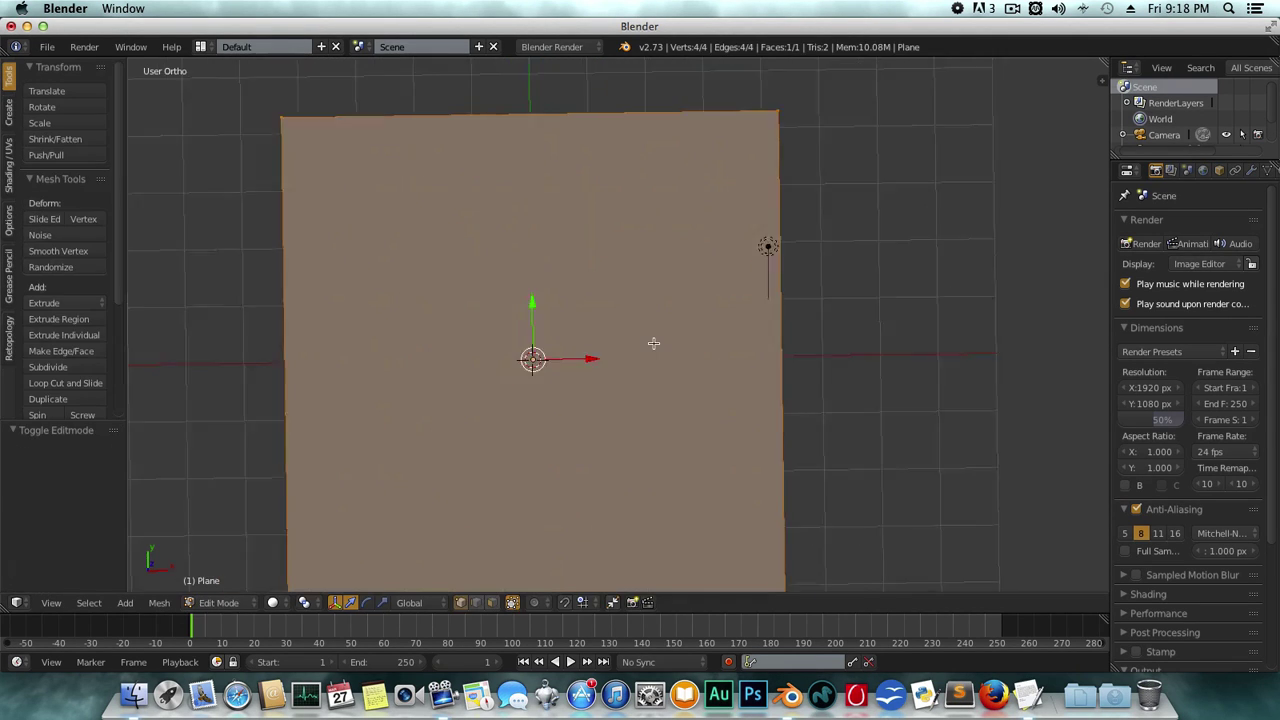
{"action": "scroll", "coordinate": [631, 337], "scroll_direction": "down", "scroll_amount": 2}
{"action": "key", "text": "KP_7"}
- Subdivide the plane into a 16×16 grid of 256 faces, undoing the extra pass
{"action": "key", "text": "w"}
{"action": "left_click", "coordinate": [608, 326]}
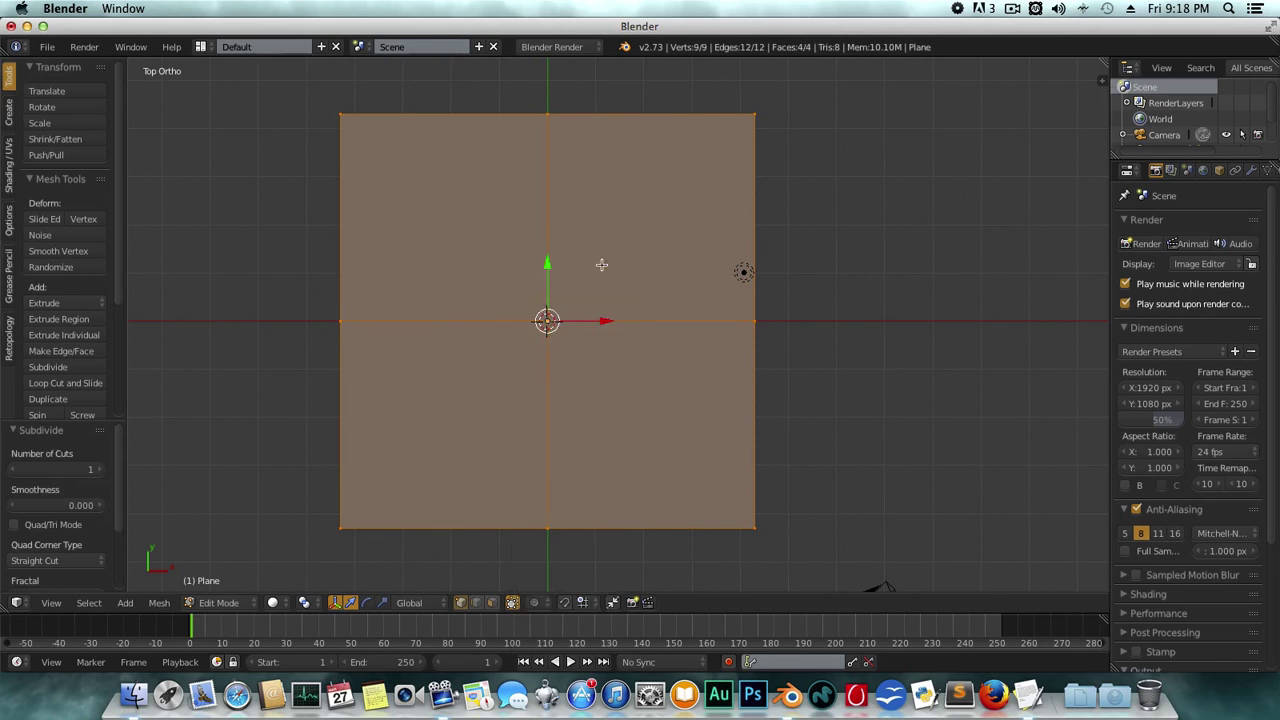
{"action": "key", "text": "w"}
{"action": "left_click", "coordinate": [600, 252]}
{"action": "key", "text": "w"}
{"action": "left_click", "coordinate": [600, 258]}
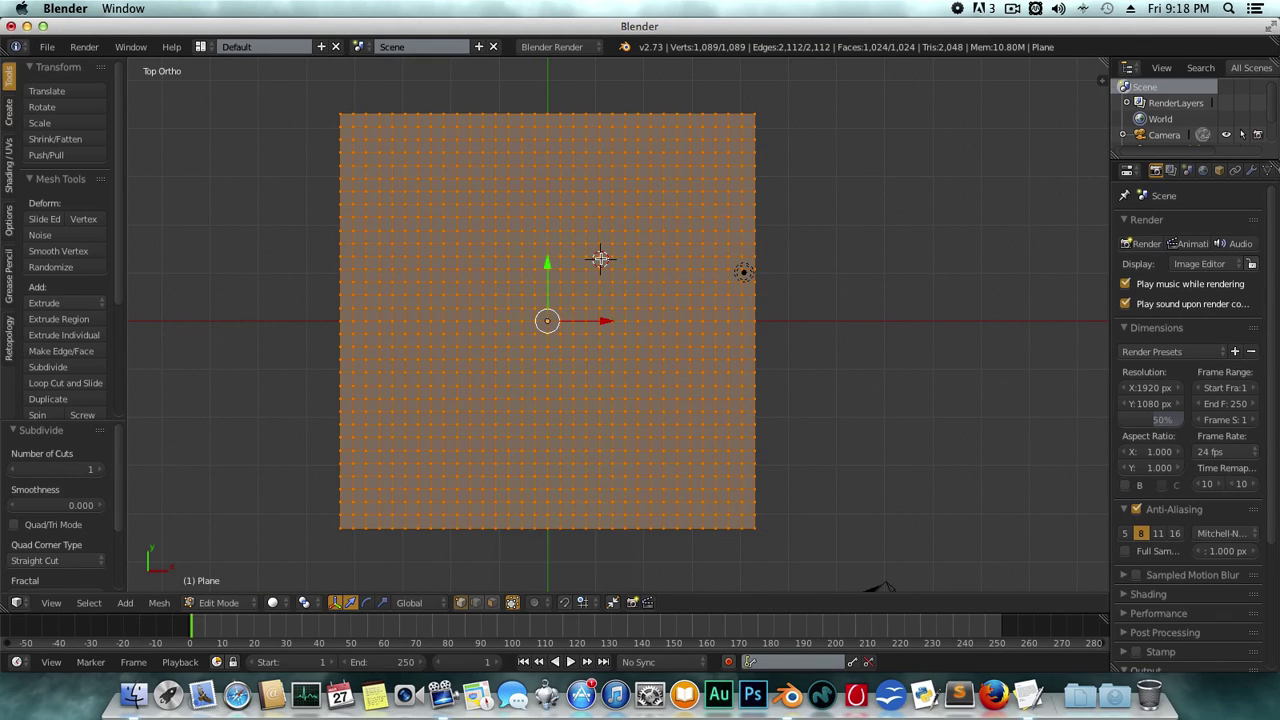
{"action": "key", "text": "ctrl+z"}
{"action": "key", "text": "ctrl+z"}
{"action": "key", "text": "ctrl+shift+z"}
{"action": "key", "text": "ctrl+z"}
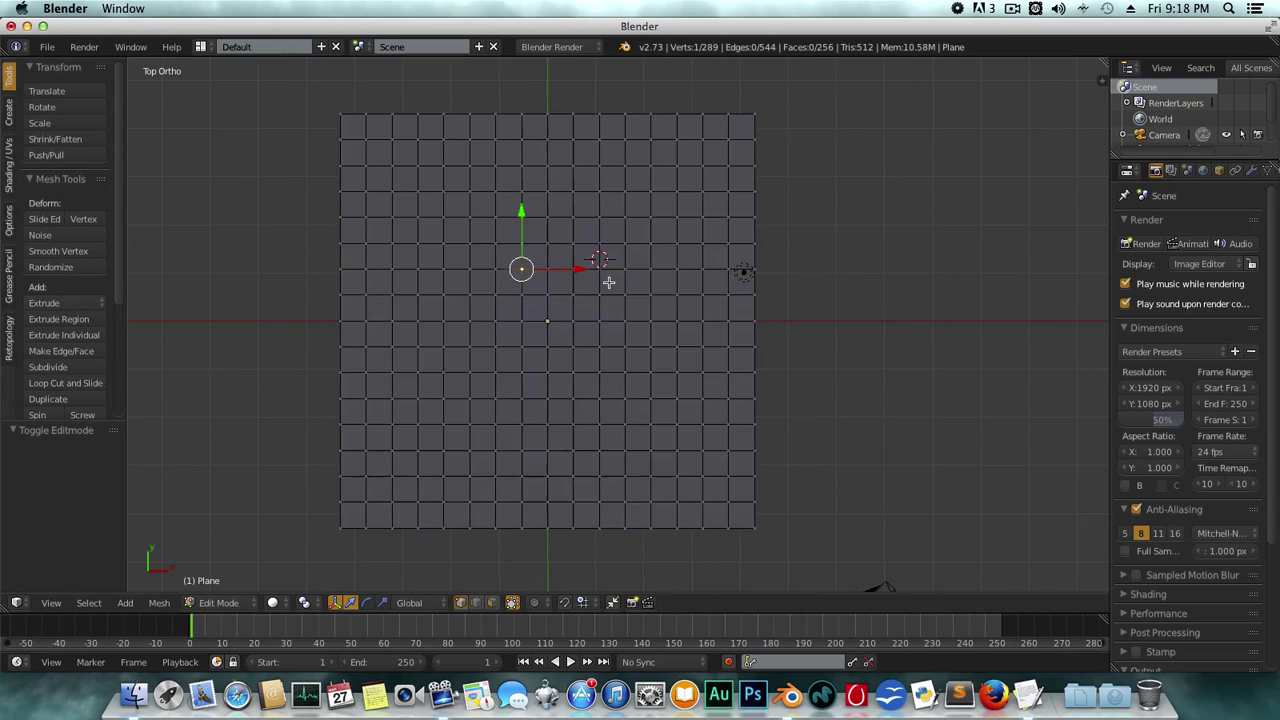
{"action": "scroll", "coordinate": [608, 283], "scroll_direction": "up", "scroll_amount": 1}
- Delete a 3x3 block of vertices above the grid's centre to open a hole
{"action": "key", "text": "a"}
{"action": "key", "text": "a"}
{"action": "key", "text": "a"}
{"action": "key", "text": "b"}
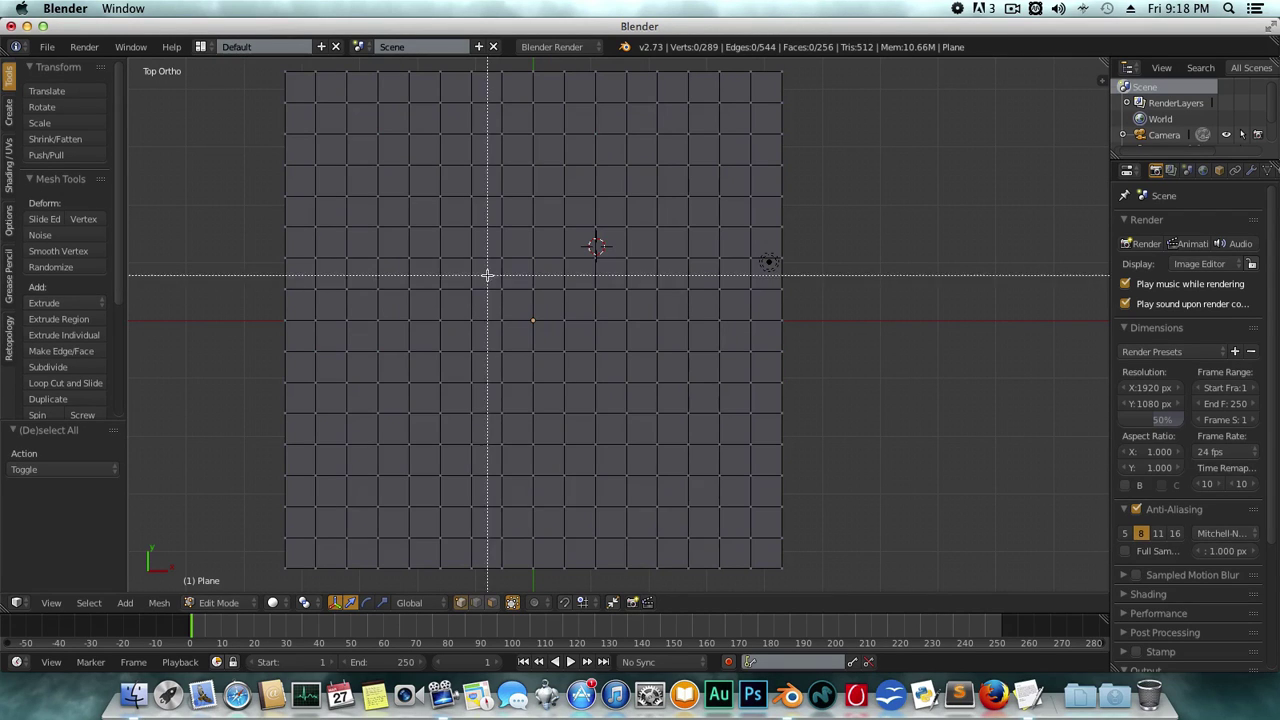
{"action": "key", "text": "Escape"}
{"action": "left_click_drag", "start_coordinate": [575, 334], "coordinate": [576, 334]}
{"action": "key", "text": "x"}
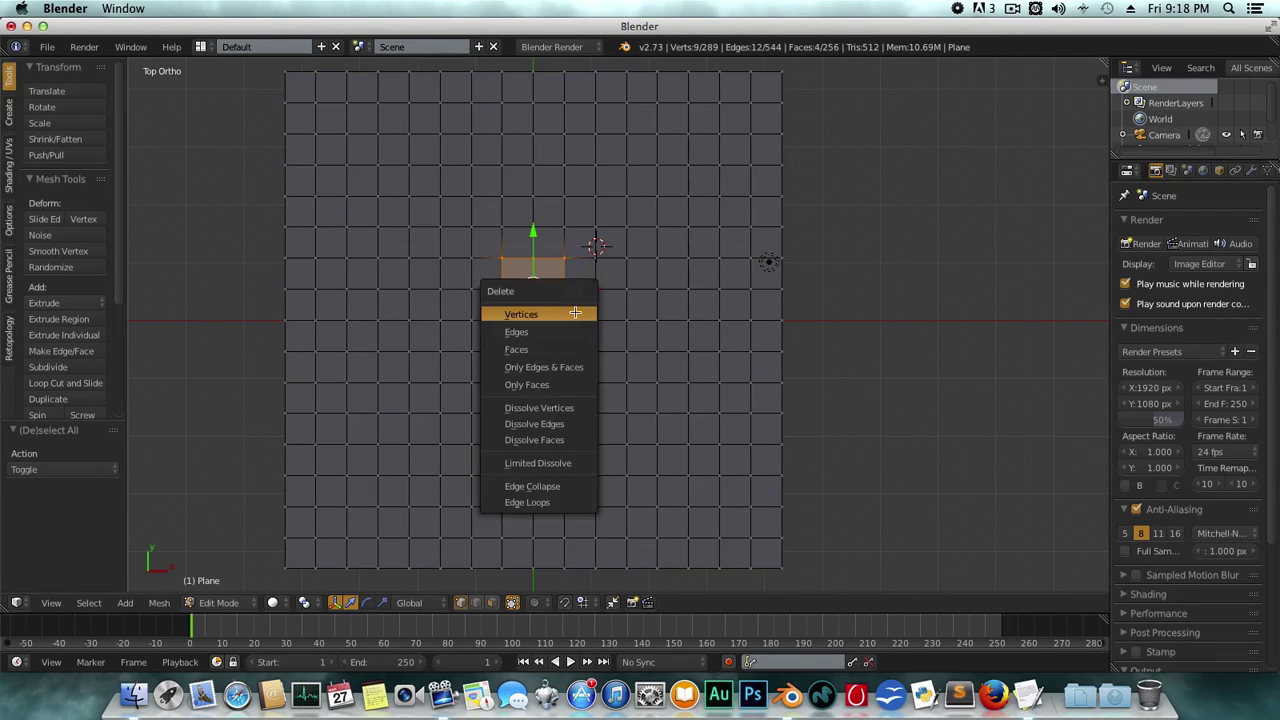
{"action": "left_click", "coordinate": [575, 310]}
- Select the hole's border loop and round it with To Sphere at factor 1
{"action": "right_click", "coordinate": [535, 228], "text": "alt"}
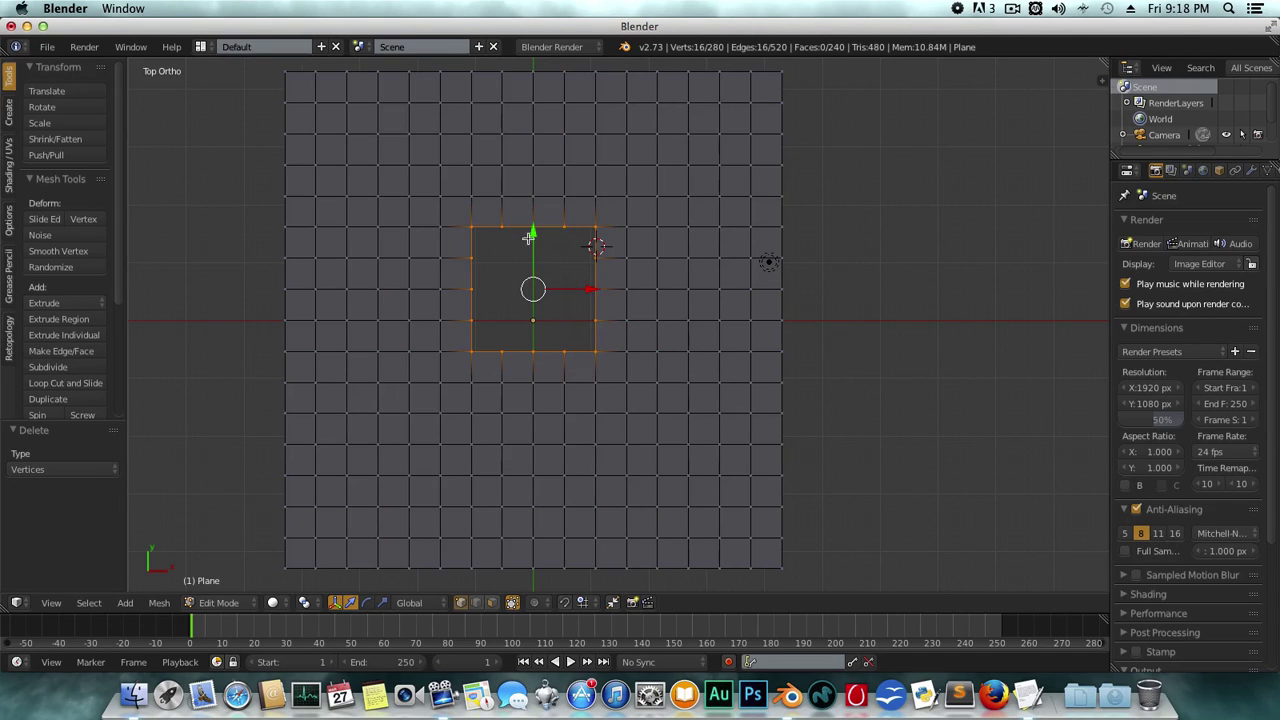
{"action": "scroll", "coordinate": [525, 313], "scroll_direction": "up", "scroll_amount": 2}
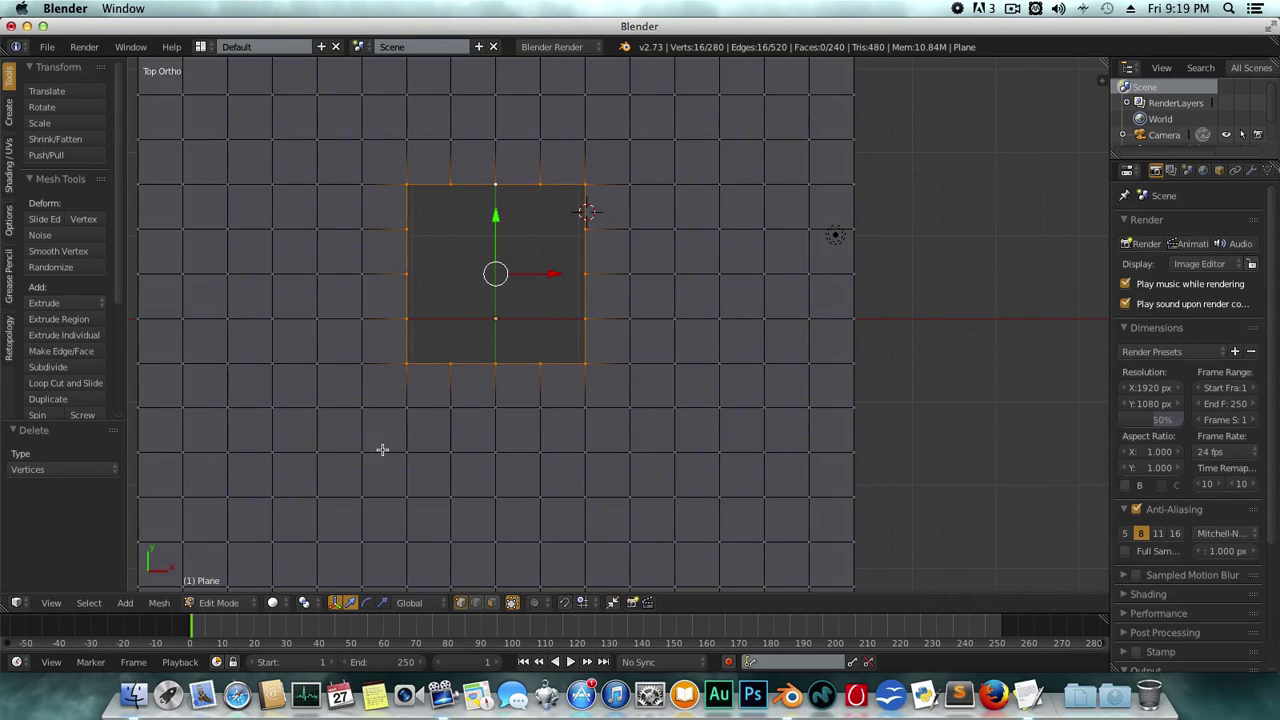
{"action": "left_click", "coordinate": [159, 602]}
{"action": "mouse_move", "coordinate": [216, 528]}
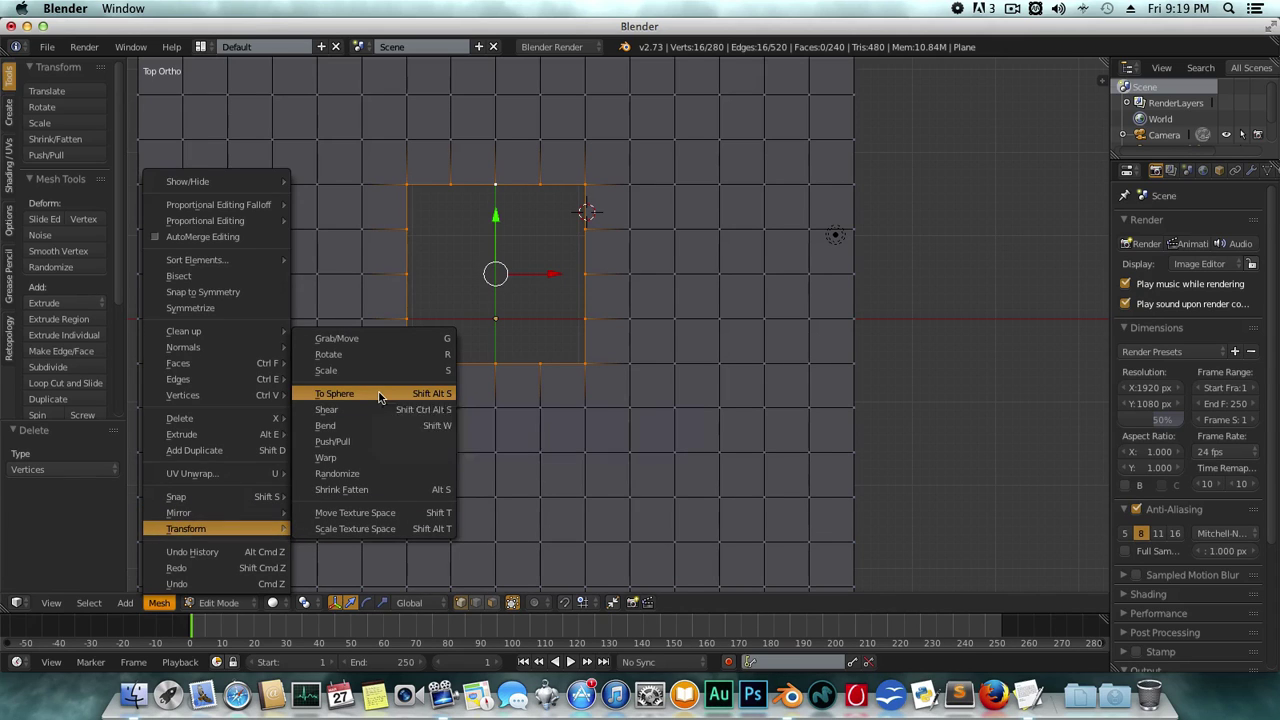
{"action": "left_click", "coordinate": [379, 395]}
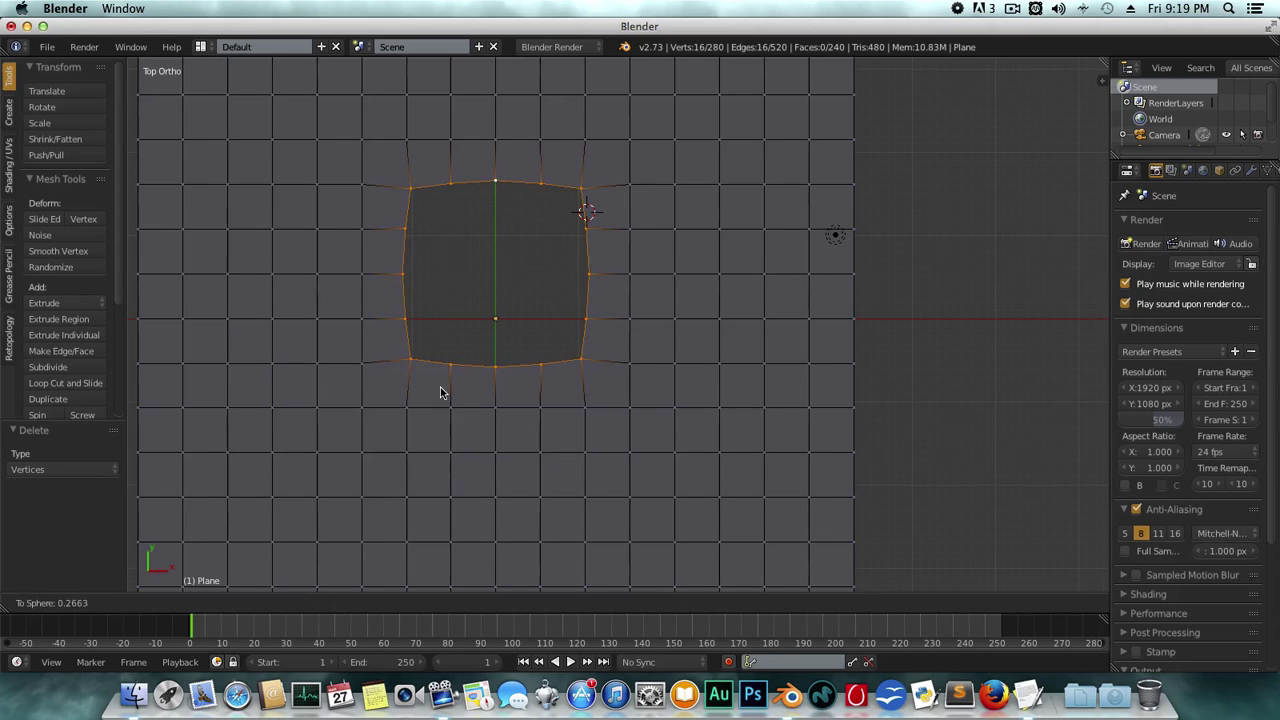
{"action": "left_click", "coordinate": [1057, 545]}
{"action": "scroll", "coordinate": [724, 451], "scroll_direction": "down", "scroll_amount": 2}
{"action": "key", "text": "Tab"}
{"action": "key", "text": "Tab"}
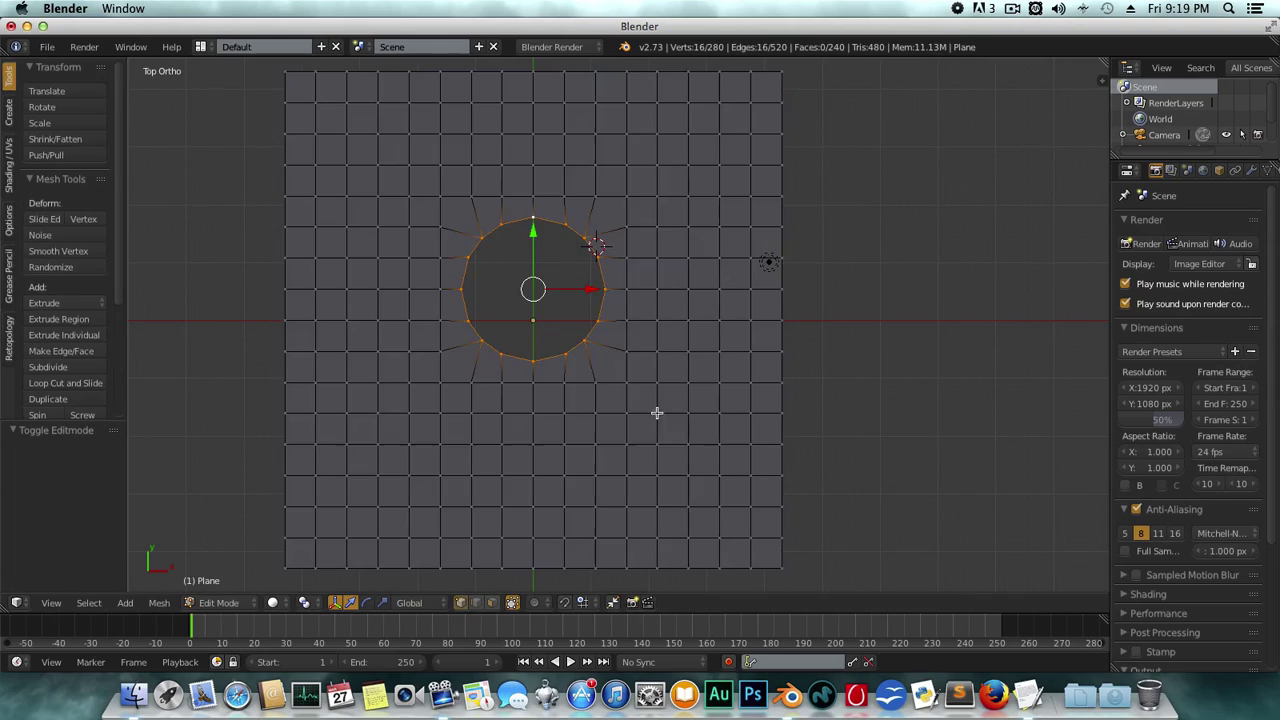
- Extrude the round rim downward into a tube and return to Object Mode
{"action": "middle_click_drag", "start_coordinate": [625, 380], "coordinate": [613, 260]}
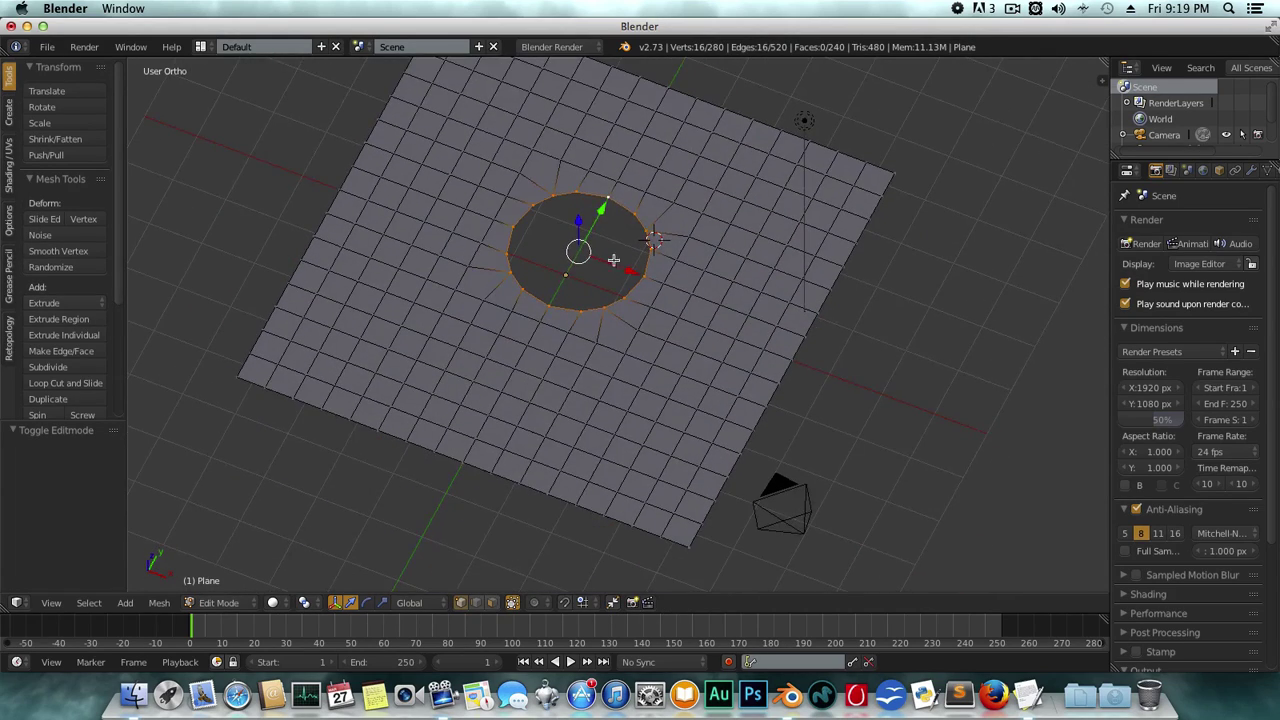
{"action": "key", "text": "e"}
{"action": "left_click", "coordinate": [591, 288]}
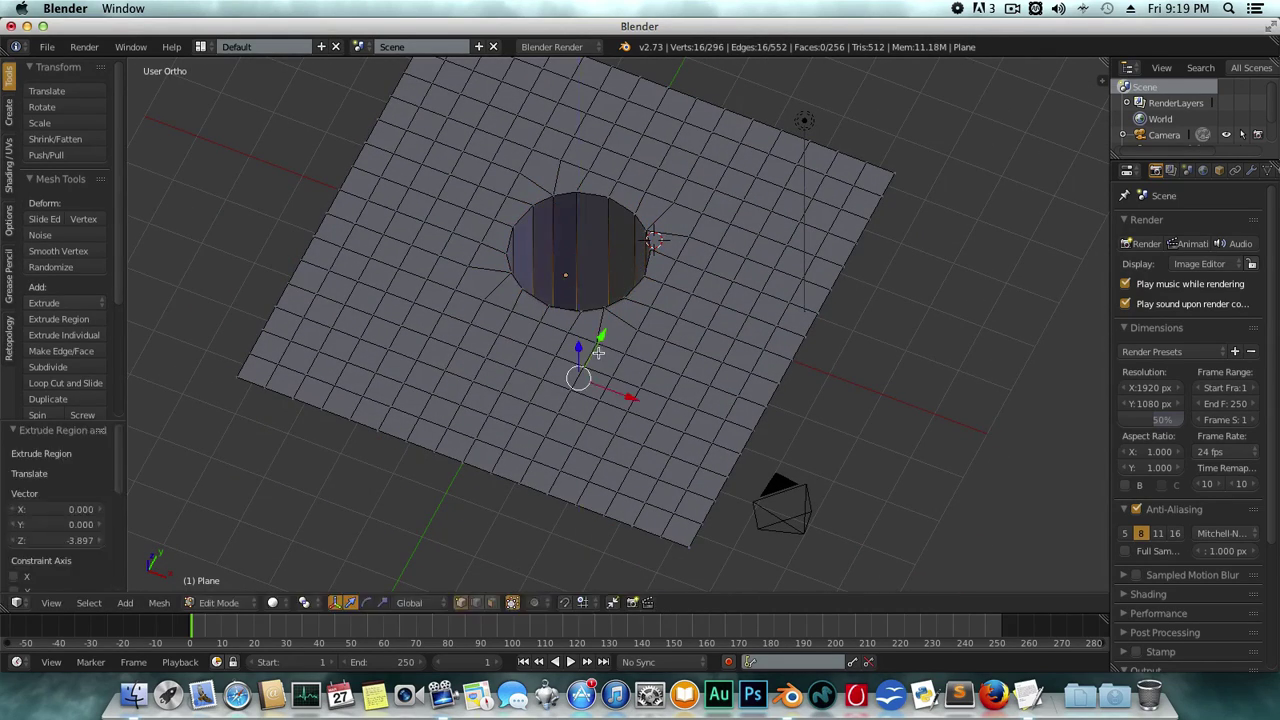
{"action": "key", "text": "Tab"}
{"action": "mouse_move", "coordinate": [591, 288]}
{"action": "middle_mouse_down"}
{"action": "mouse_move", "coordinate": [586, 302]}
{"action": "mouse_move", "coordinate": [578, 204]}
{"action": "middle_mouse_up"}
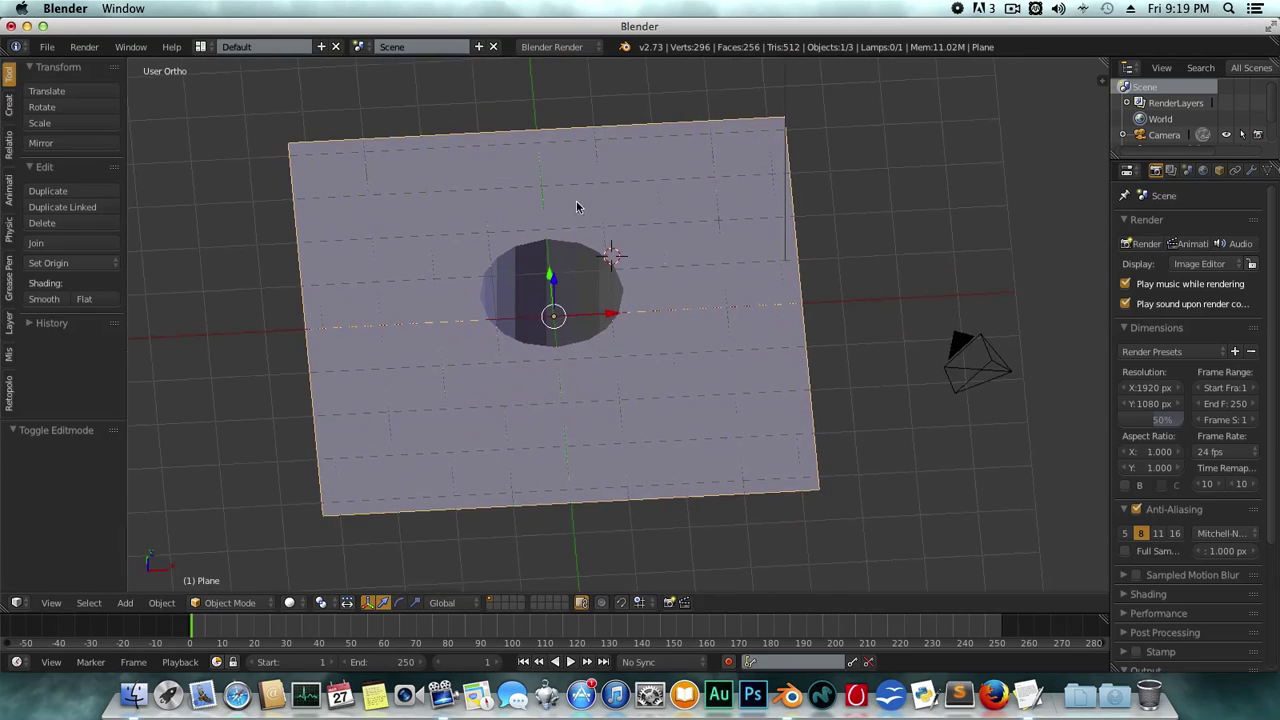
- Add a Subdivision Surface modifier with viewport level 2 to smooth the plane
{"action": "left_click", "coordinate": [1250, 171]}
{"action": "left_click", "coordinate": [1190, 224]}
{"action": "left_click", "coordinate": [950, 490]}
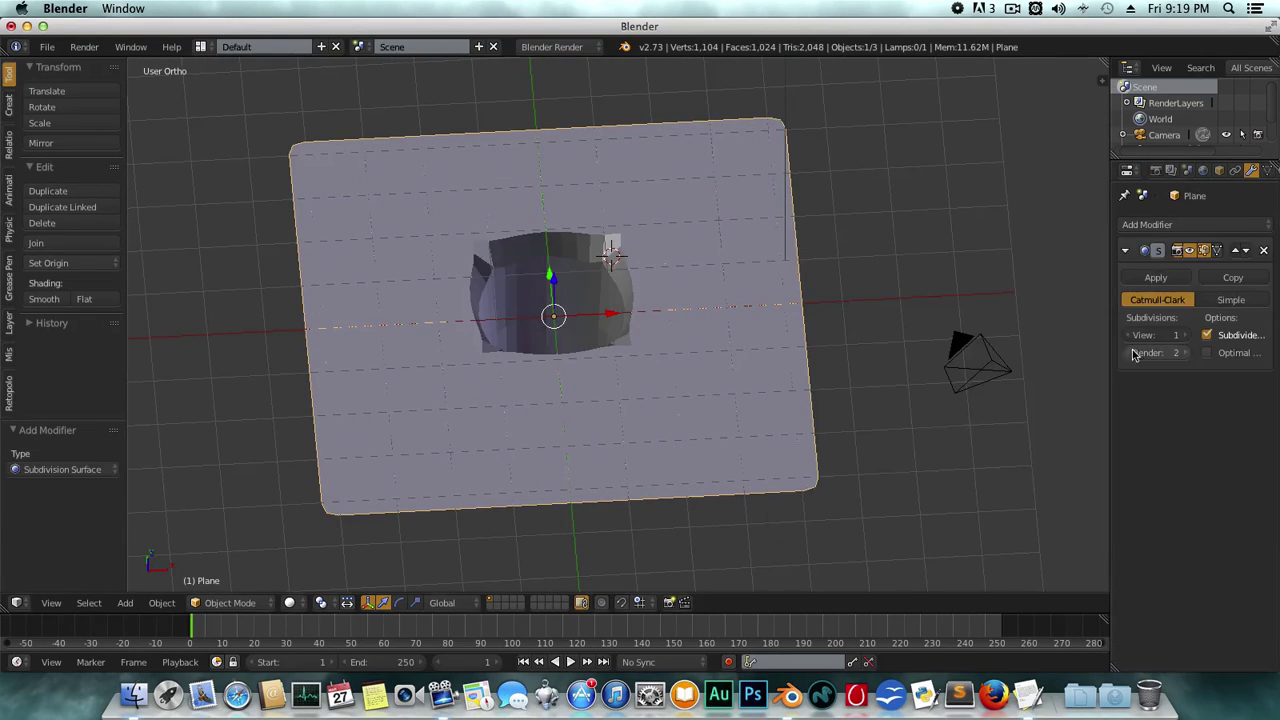
{"action": "left_click", "coordinate": [1185, 335]}
{"action": "key", "text": "Tab"}
{"action": "key", "text": "Tab"}
{"action": "mouse_move", "coordinate": [826, 271]}
{"action": "middle_mouse_down"}
{"action": "mouse_move", "coordinate": [812, 248]}
{"action": "mouse_move", "coordinate": [195, 262]}
{"action": "middle_mouse_up"}
{"action": "mouse_move", "coordinate": [640, 300]}
{"action": "middle_mouse_down"}
{"action": "mouse_move", "coordinate": [660, 335]}
{"action": "mouse_move", "coordinate": [840, 320]}
{"action": "mouse_move", "coordinate": [800, 222]}
{"action": "middle_mouse_up"}
{"action": "key", "text": "Tab"}
{"action": "scroll", "coordinate": [664, 339], "scroll_direction": "up", "scroll_amount": 3}
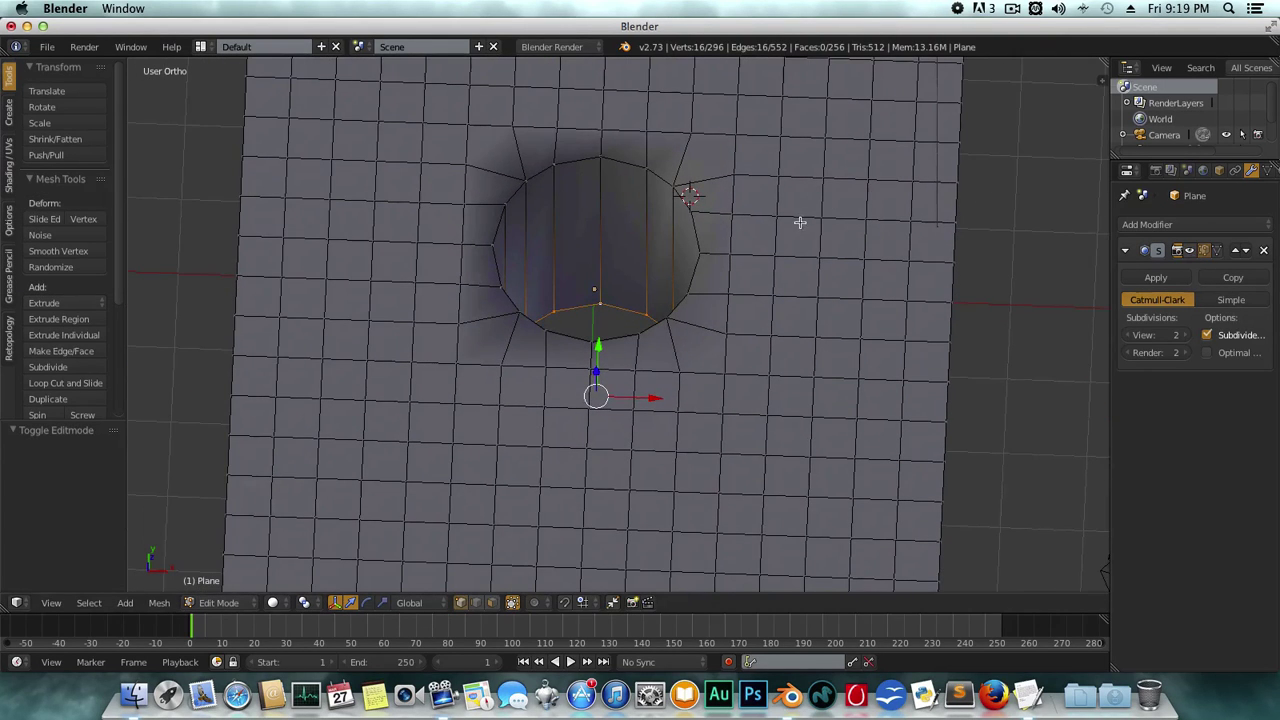
- Add an edge loop inside the hole's tube wall and slide it down to the middle
{"action": "key", "text": "ctrl+r"}
{"action": "left_click", "coordinate": [608, 206]}
{"action": "left_click", "coordinate": [620, 155]}
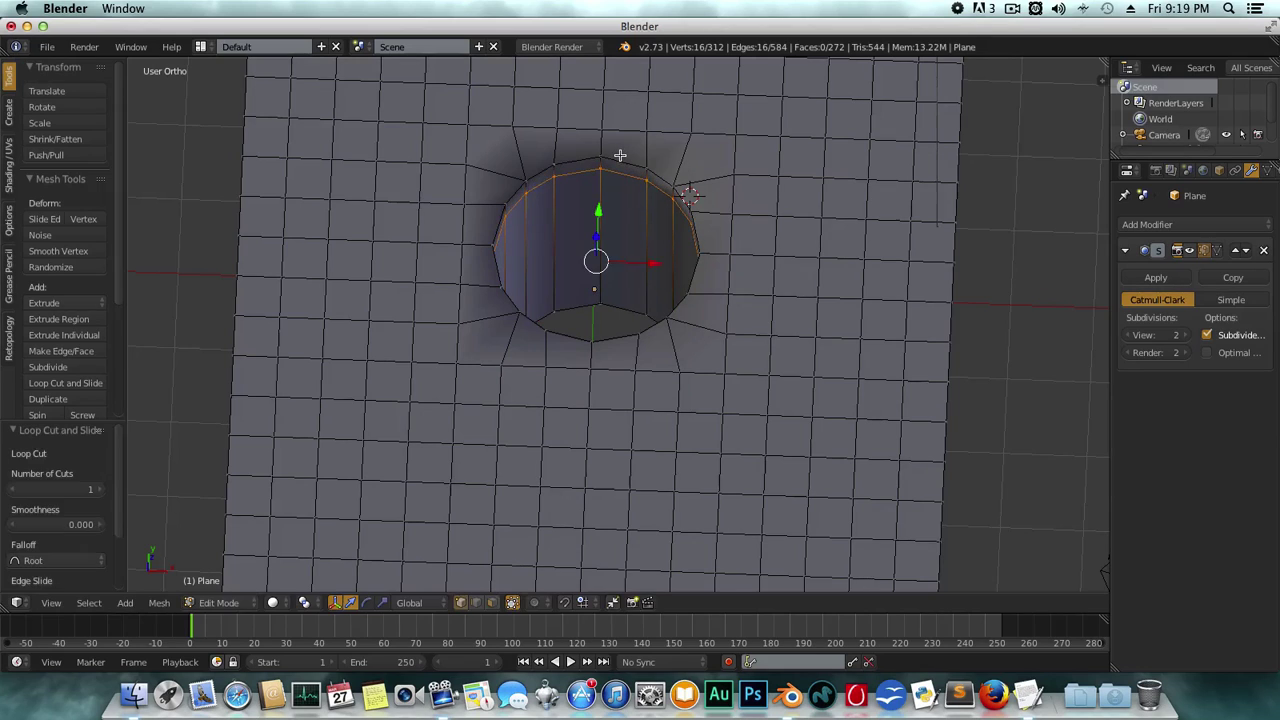
{"action": "key", "text": "ctrl+e"}
{"action": "left_click", "coordinate": [663, 245]}
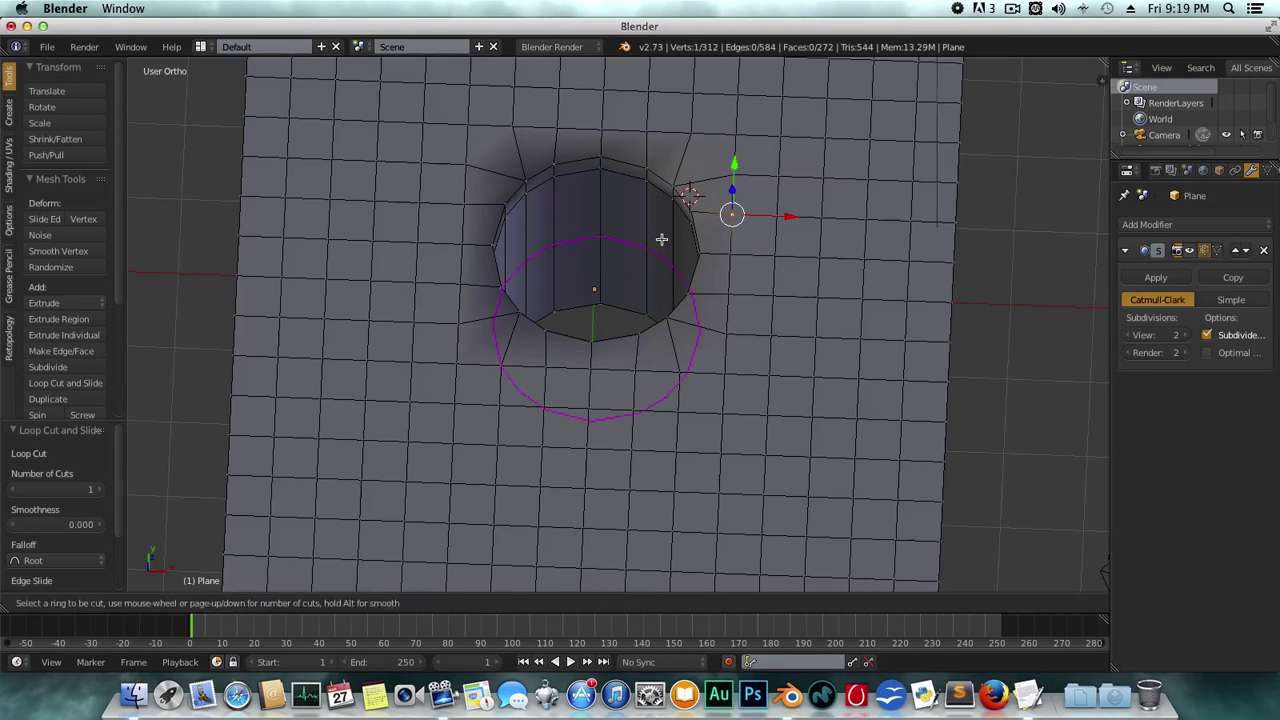
{"action": "left_click", "coordinate": [663, 214]}
{"action": "left_click", "coordinate": [1190, 250]}
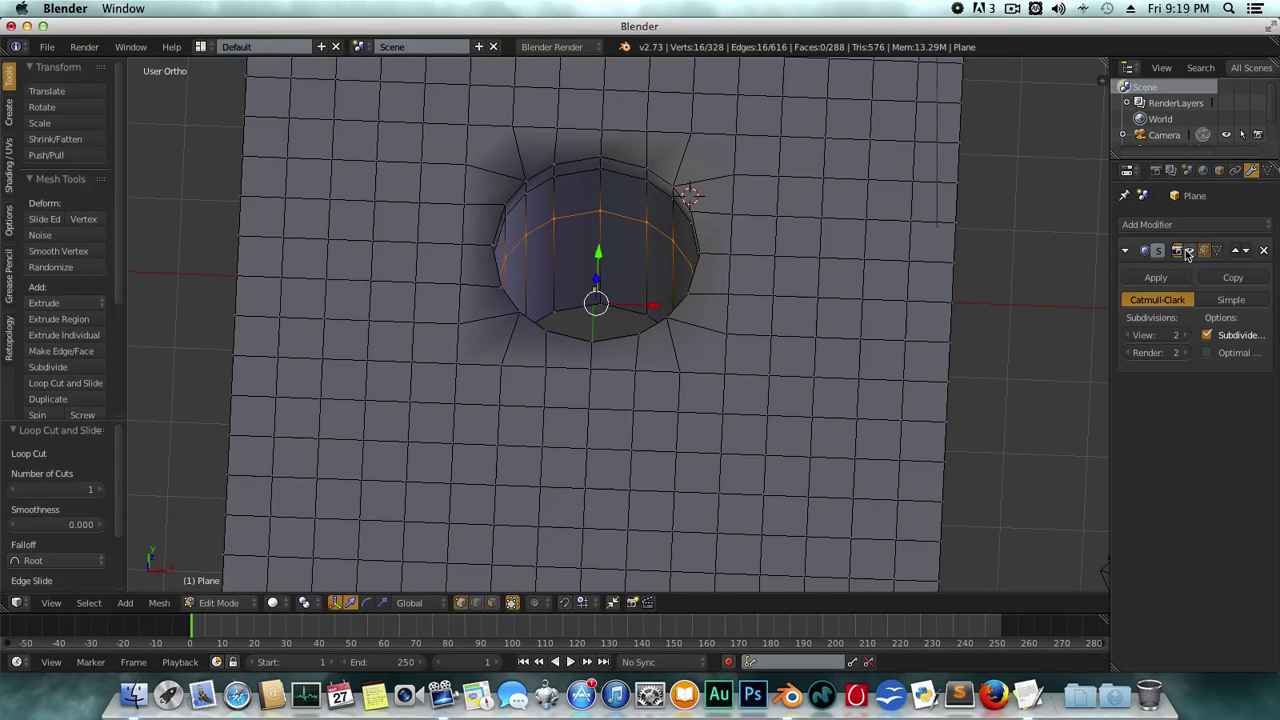
{"action": "key", "text": "Tab"}
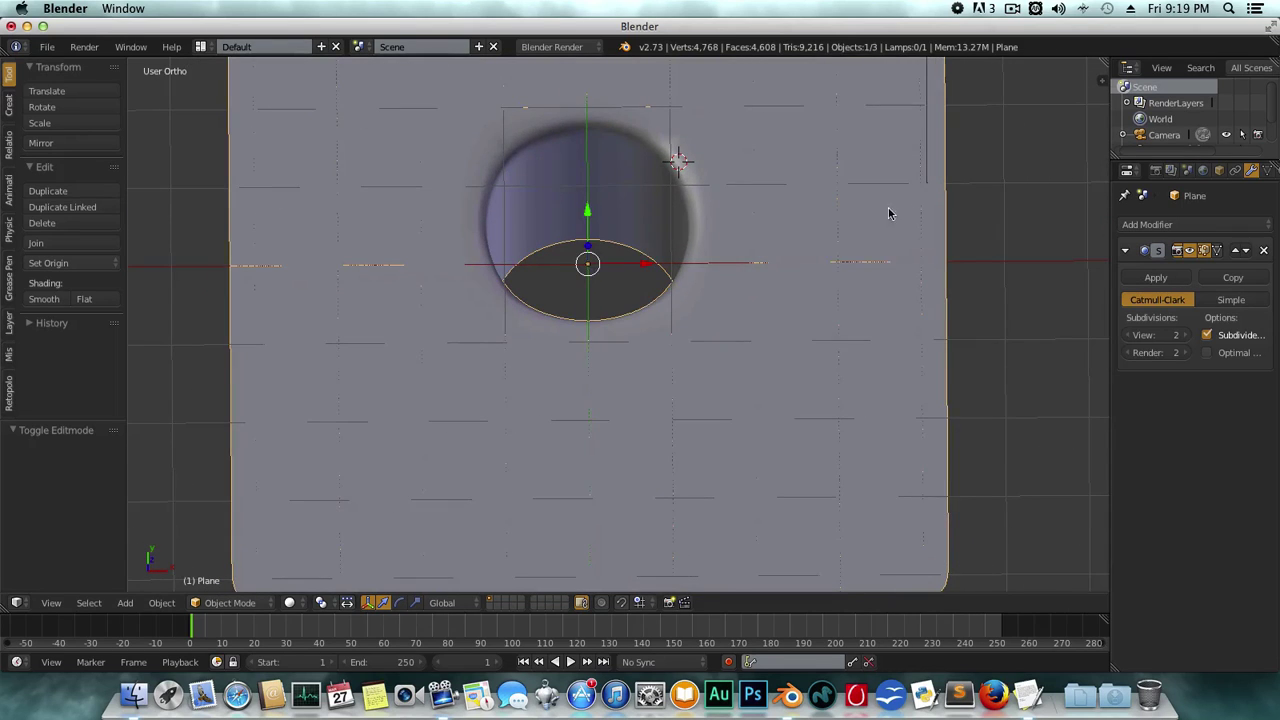
- Turn off Grid Floor in the viewport Display panel and switch to Top Ortho view
{"action": "key", "text": "n"}
{"action": "left_click", "coordinate": [986, 488]}
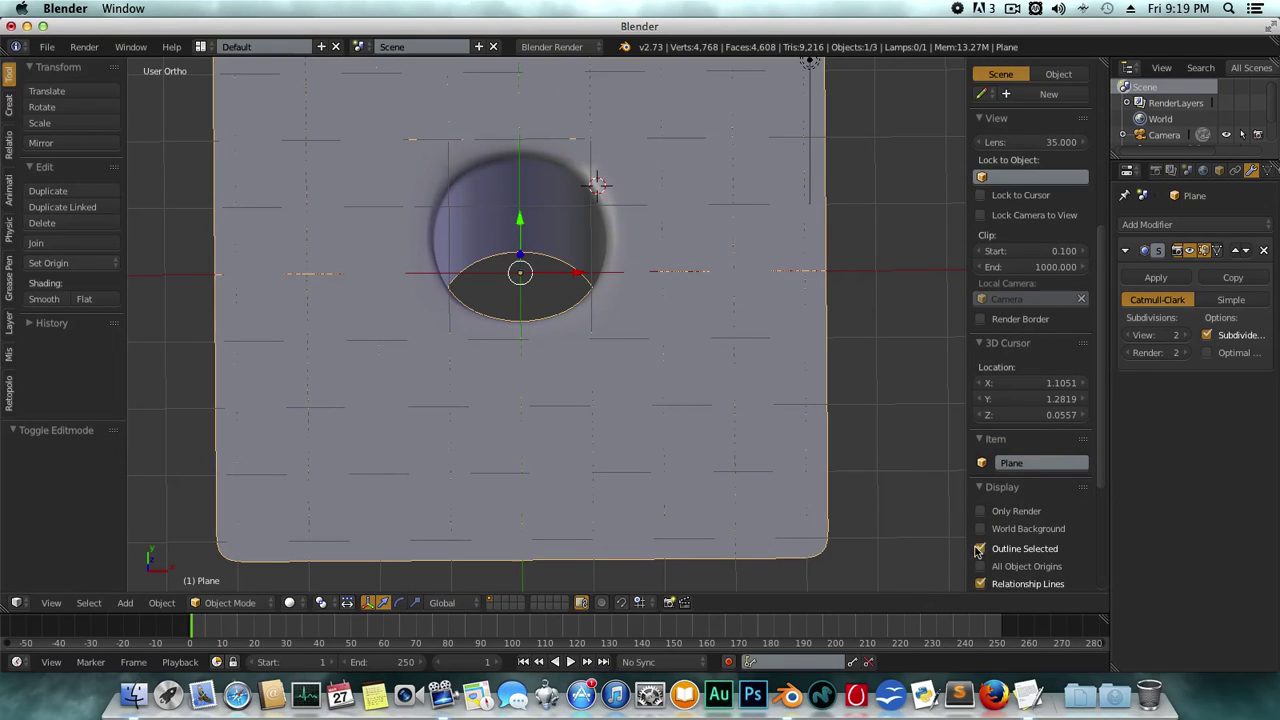
{"action": "scroll", "coordinate": [986, 580], "scroll_direction": "down", "scroll_amount": 4}
{"action": "left_click", "coordinate": [981, 476]}
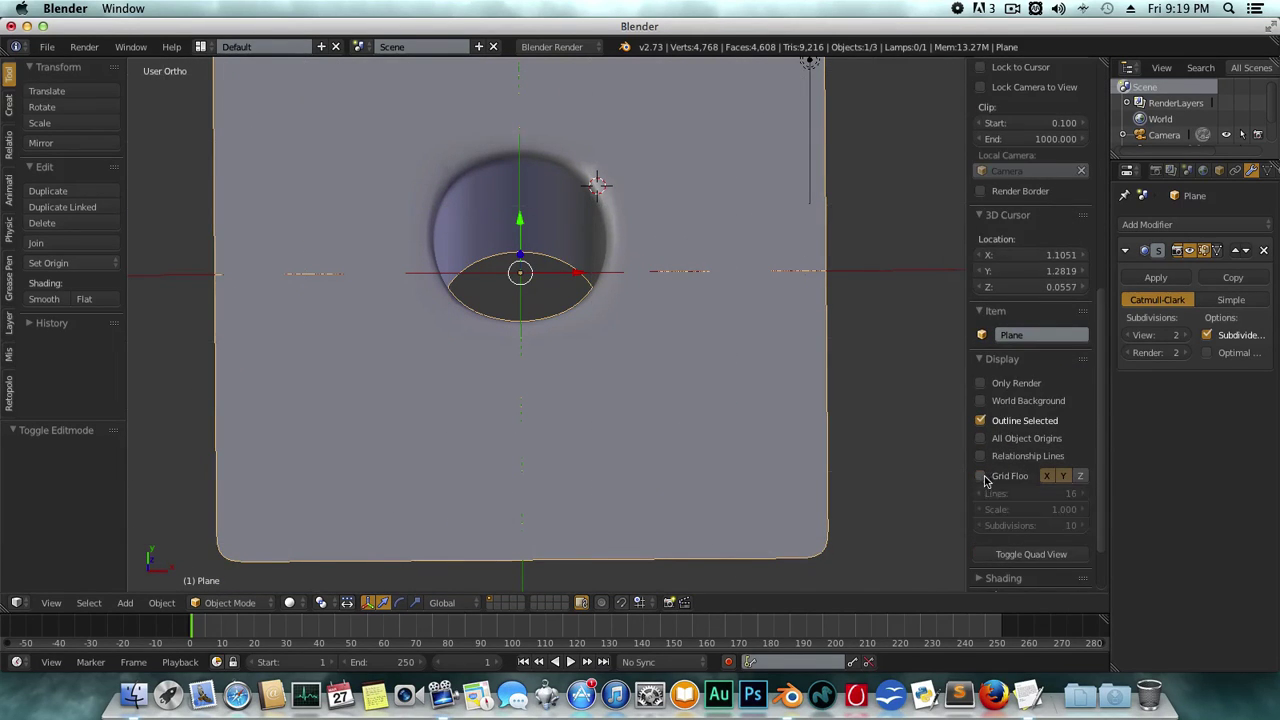
{"action": "scroll", "coordinate": [801, 356], "scroll_direction": "down", "scroll_amount": 3}
{"action": "scroll", "coordinate": [793, 360], "scroll_direction": "up", "scroll_amount": 3}
{"action": "key", "text": "KP_7"}
{"action": "middle_click_drag", "start_coordinate": [700, 206], "coordinate": [728, 282], "text": "shift"}
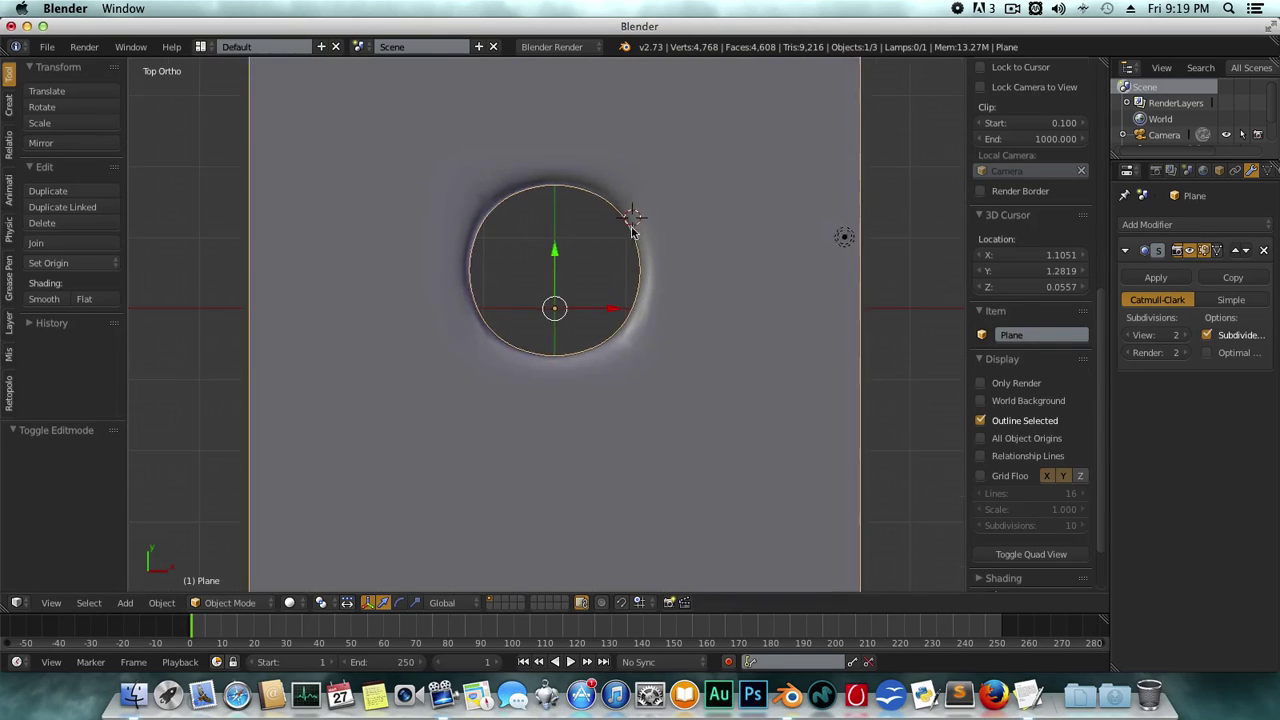
{"action": "key", "text": "Tab"}
- Select the full vertex ring around the sunken hole's rim
{"action": "scroll", "coordinate": [595, 260], "scroll_direction": "up", "scroll_amount": 2}
{"action": "right_click", "coordinate": [595, 260]}
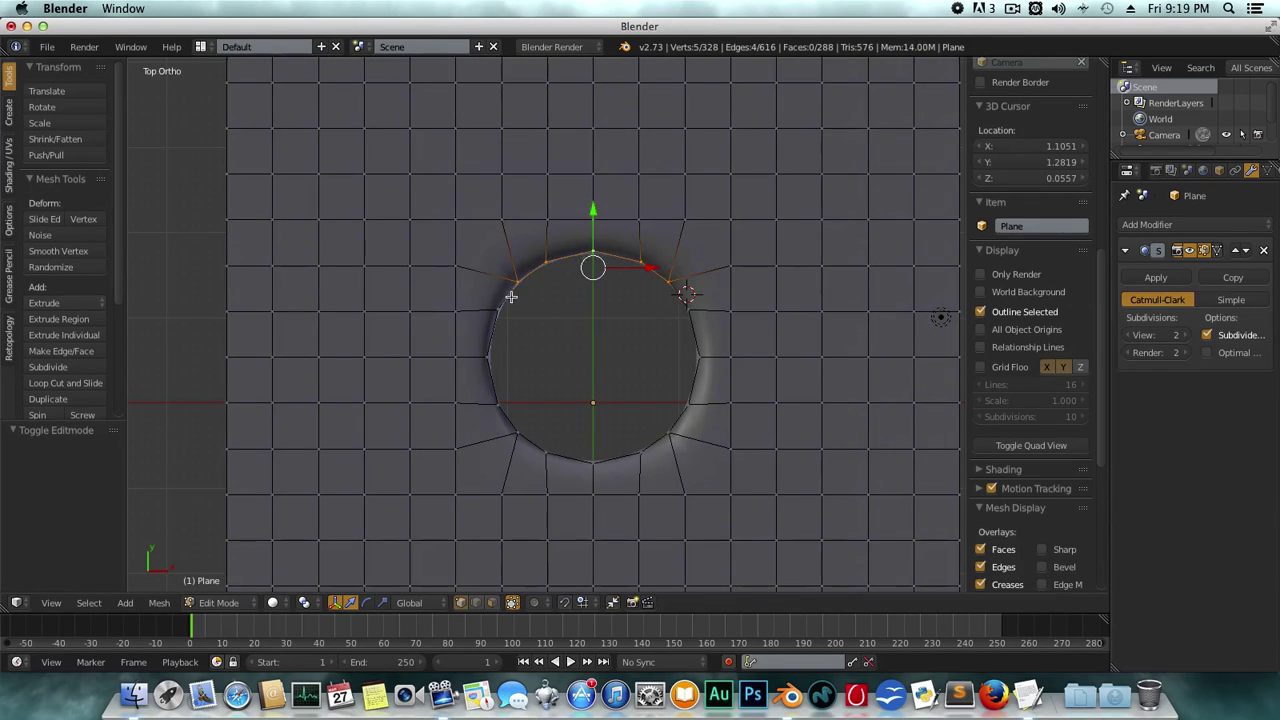
{"action": "right_click", "coordinate": [480, 310], "text": "alt+shift"}
{"action": "key", "text": "Tab"}
{"action": "key", "text": "Tab"}
{"action": "scroll", "coordinate": [583, 302], "scroll_direction": "up", "scroll_amount": 1}
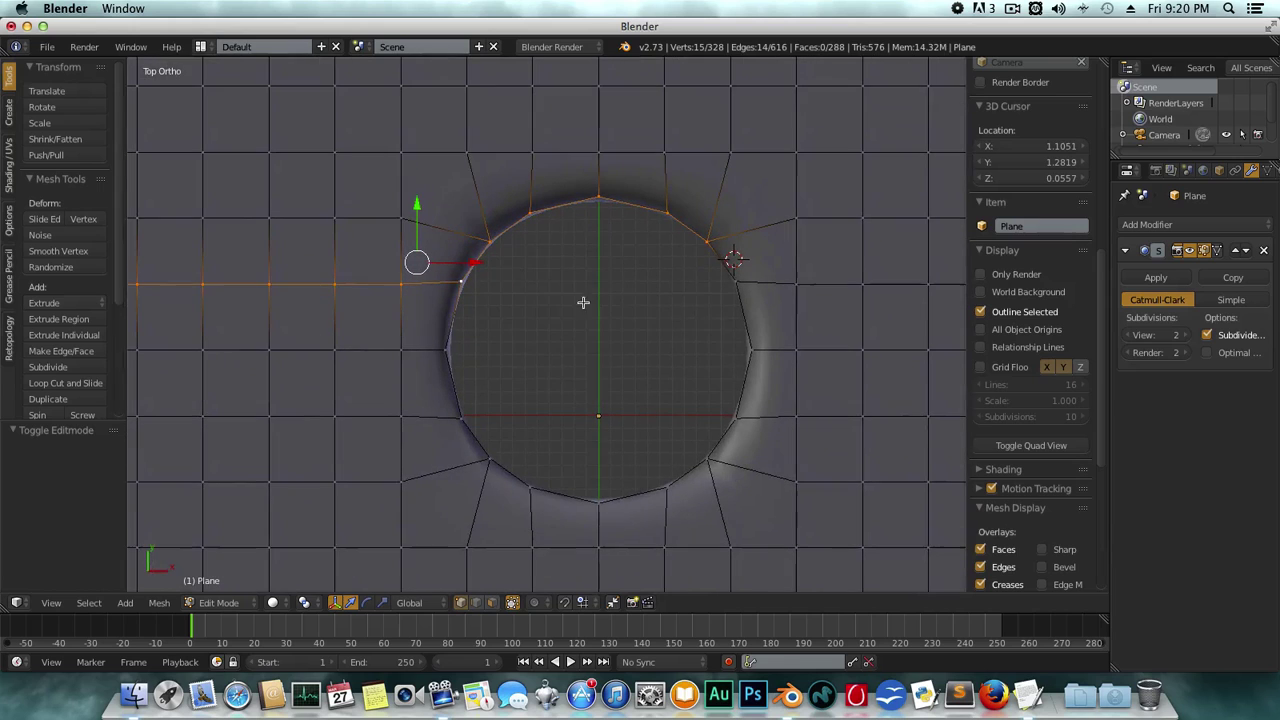
{"action": "key", "text": "ctrl+r"}
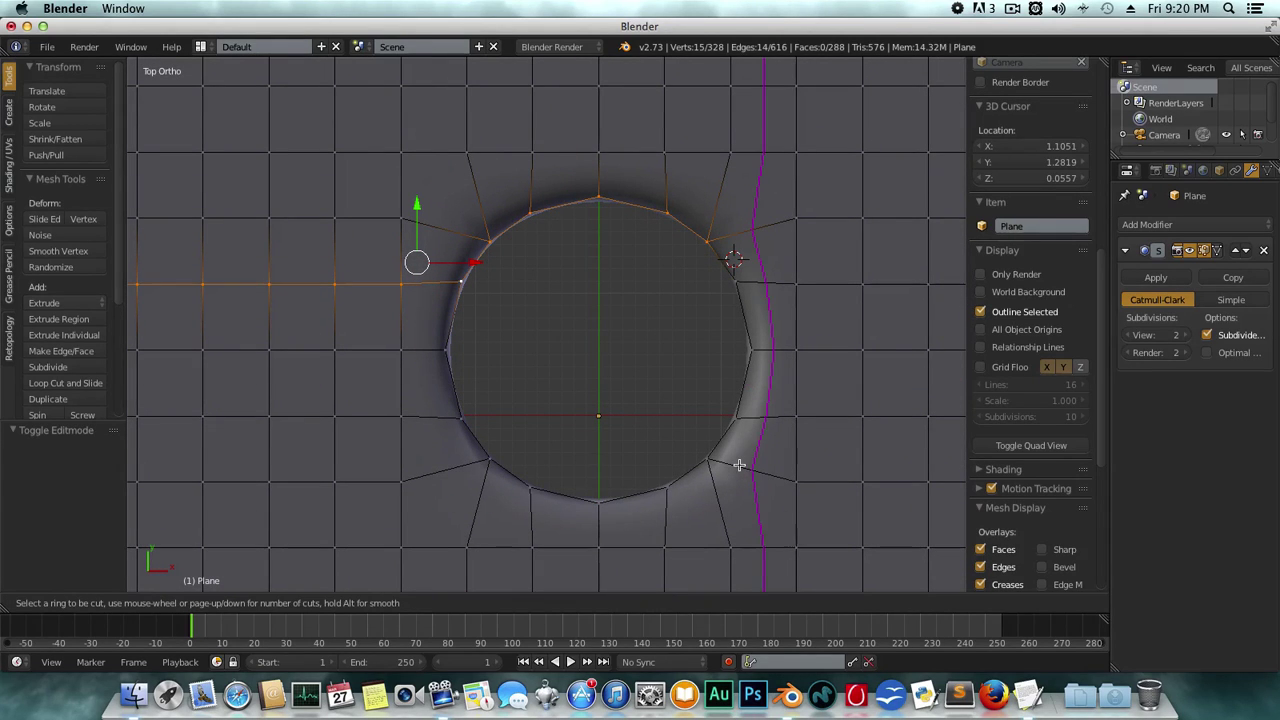
{"action": "key", "text": "Escape"}
{"action": "key", "text": "ctrl+z"}
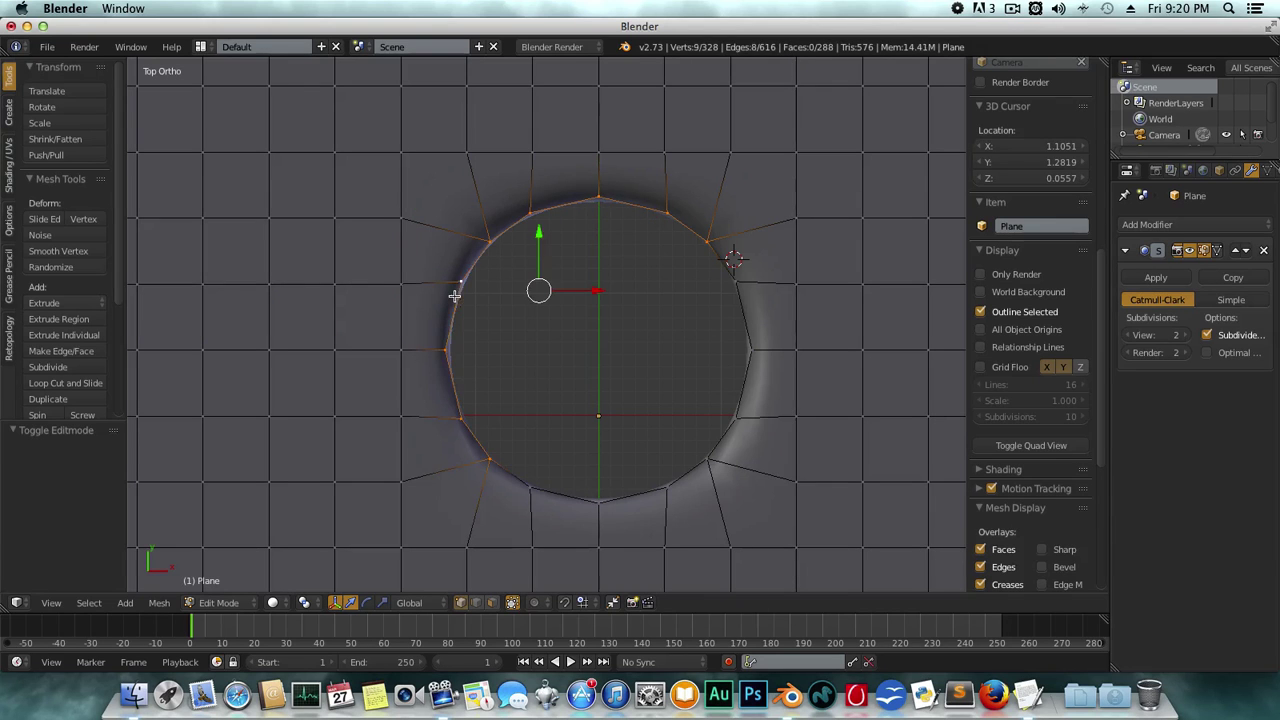
{"action": "left_click", "coordinate": [531, 489], "text": "ctrl"}
{"action": "left_click", "coordinate": [749, 349], "text": "ctrl"}
{"action": "middle_click_drag", "start_coordinate": [749, 349], "coordinate": [770, 425]}
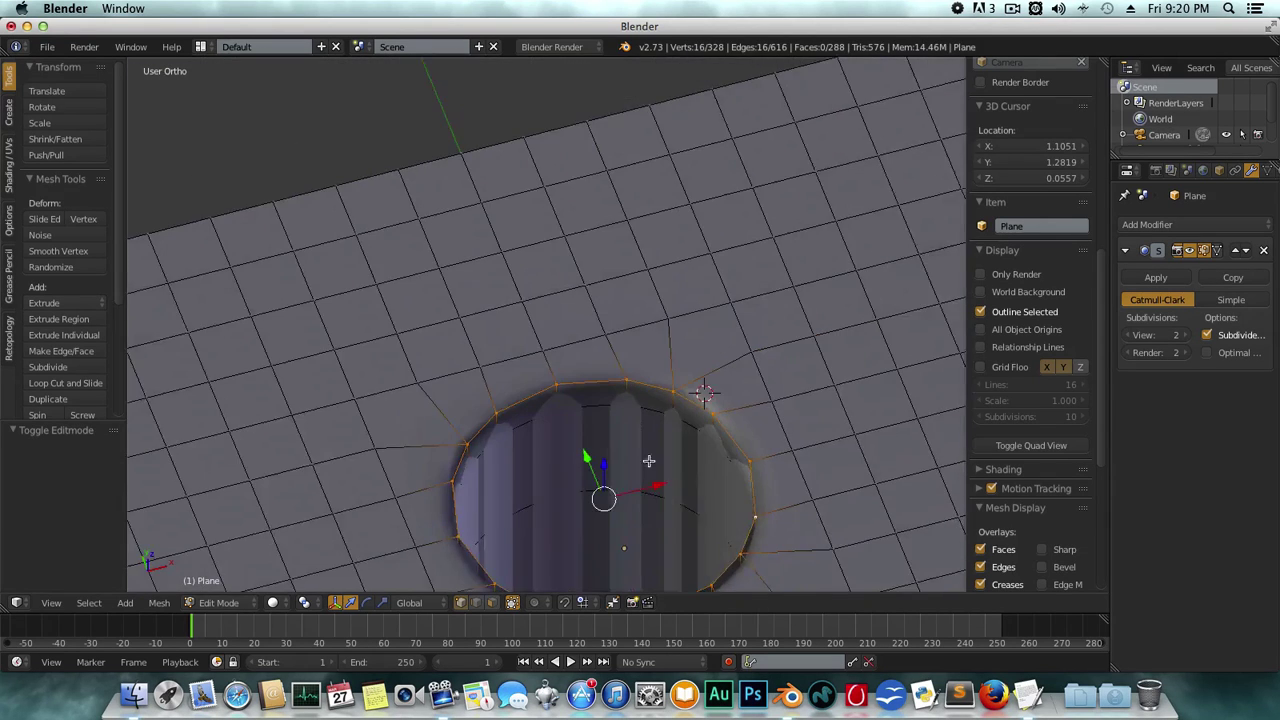
- Scale the hole's rim ring larger, then slightly smaller
{"action": "key", "text": "s"}
{"action": "left_click", "coordinate": [780, 427]}
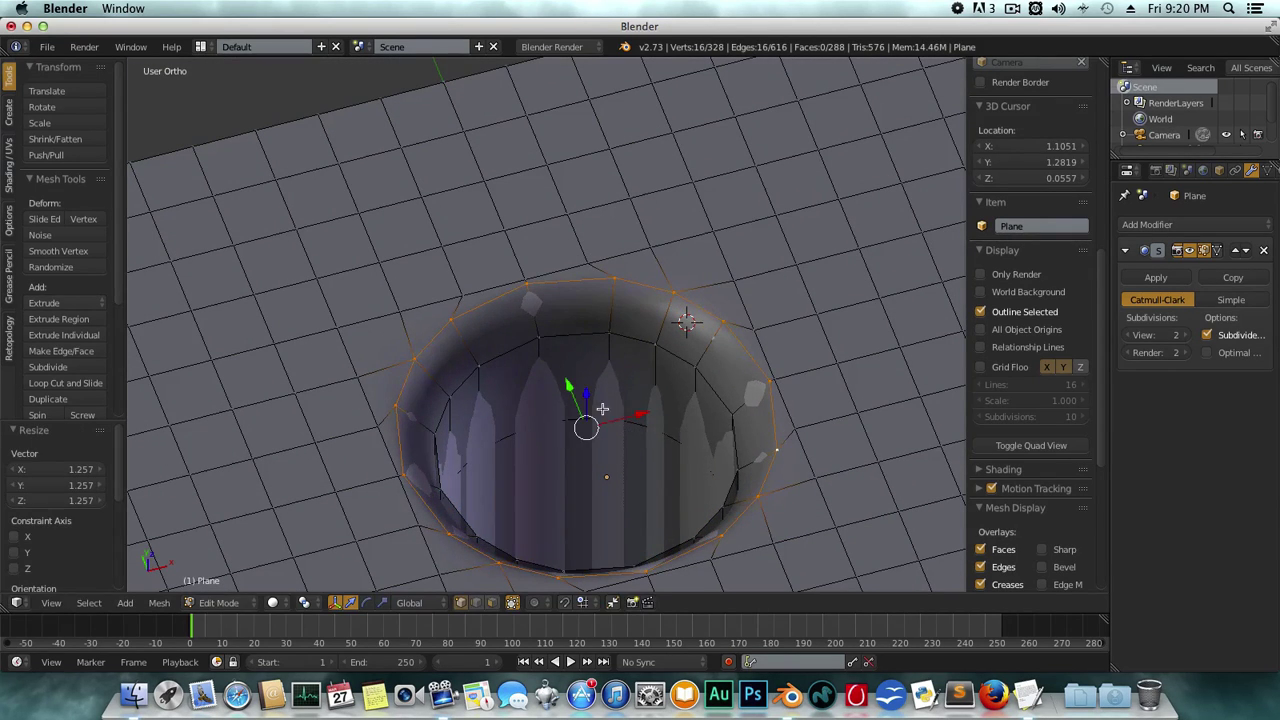
{"action": "key", "text": "s"}
{"action": "left_click", "coordinate": [694, 420]}
- Add an edge loop circling the hole and preview the smoothed result
{"action": "key", "text": "ctrl+r"}
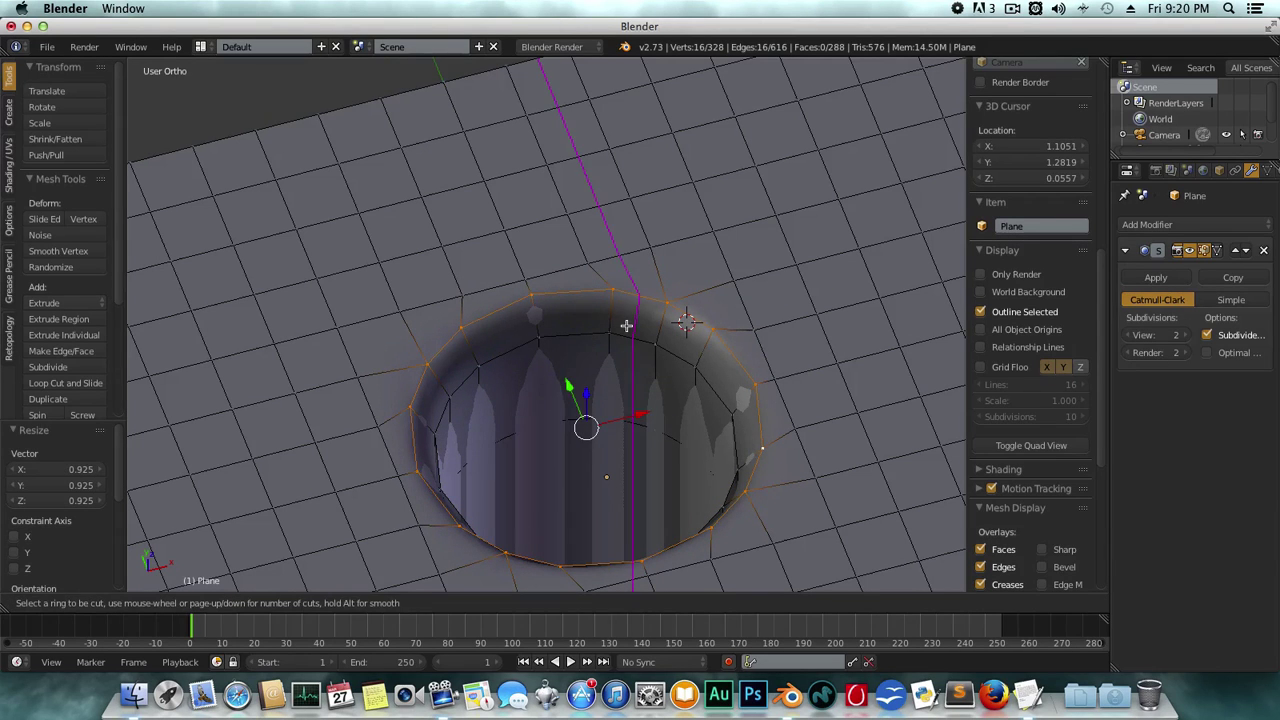
{"action": "left_click", "coordinate": [626, 325]}
{"action": "right_click", "coordinate": [608, 306]}
{"action": "key", "text": "Tab"}
{"action": "mouse_move", "coordinate": [608, 320]}
{"action": "middle_mouse_down"}
{"action": "mouse_move", "coordinate": [711, 471]}
{"action": "mouse_move", "coordinate": [680, 400]}
{"action": "mouse_move", "coordinate": [617, 471]}
{"action": "mouse_move", "coordinate": [740, 350]}
{"action": "mouse_move", "coordinate": [626, 423]}
{"action": "mouse_move", "coordinate": [634, 349]}
{"action": "mouse_move", "coordinate": [565, 285]}
{"action": "mouse_move", "coordinate": [766, 380]}
{"action": "mouse_move", "coordinate": [551, 303]}
{"action": "mouse_move", "coordinate": [606, 406]}
{"action": "middle_mouse_up"}
{"action": "key", "text": "Tab"}
{"action": "scroll", "coordinate": [584, 459], "scroll_direction": "up", "scroll_amount": 3}
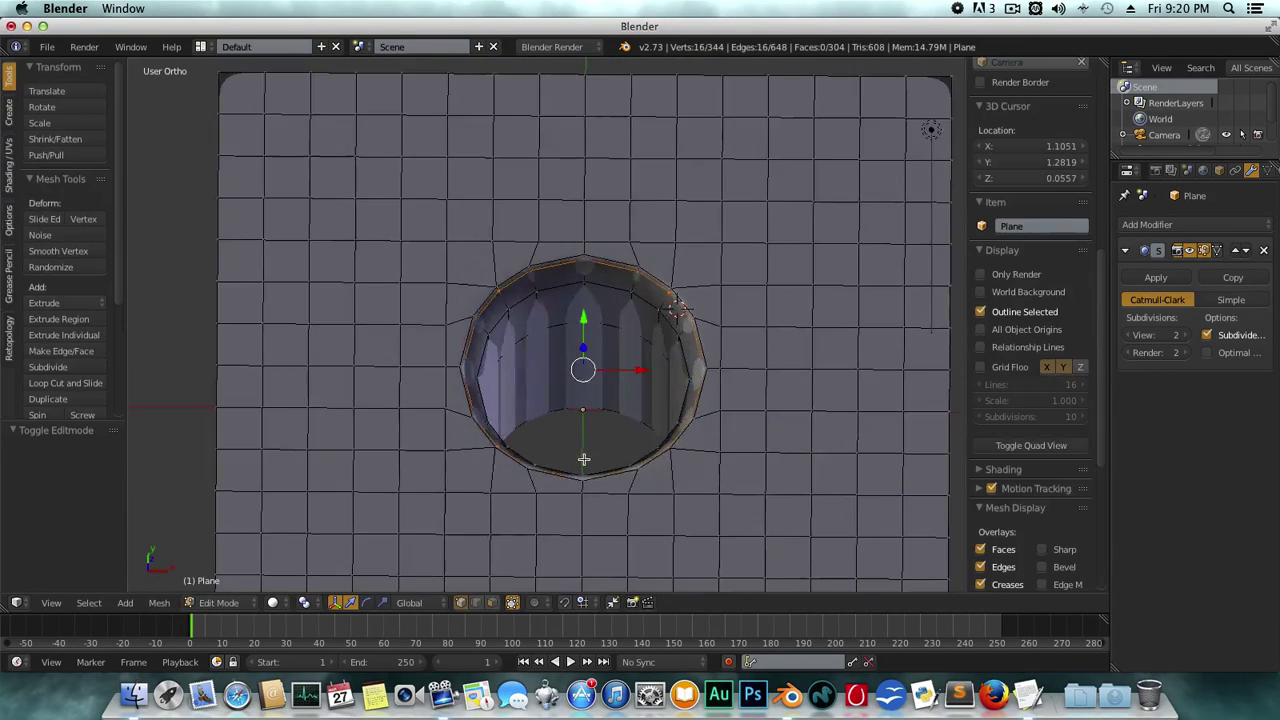
{"action": "mouse_move", "coordinate": [584, 459]}
{"action": "middle_mouse_down", "text": "shift"}
{"action": "mouse_move", "coordinate": [480, 309]}
{"action": "mouse_move", "coordinate": [480, 363]}
{"action": "middle_mouse_up", "text": "shift"}
- Delete two vertices below-left of the hole and round the new opening with To Sphere
{"action": "key", "text": "a"}
{"action": "right_click", "coordinate": [484, 405]}
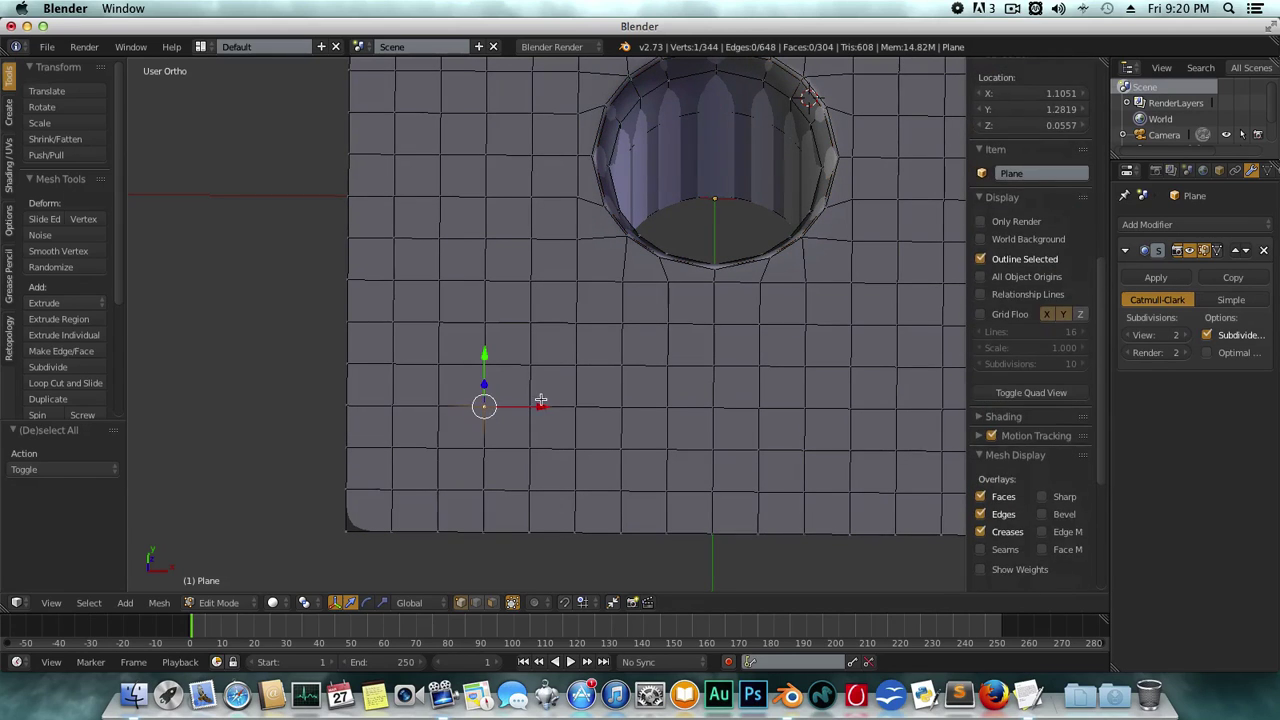
{"action": "right_click", "coordinate": [540, 370], "text": "shift"}
{"action": "key", "text": "x"}
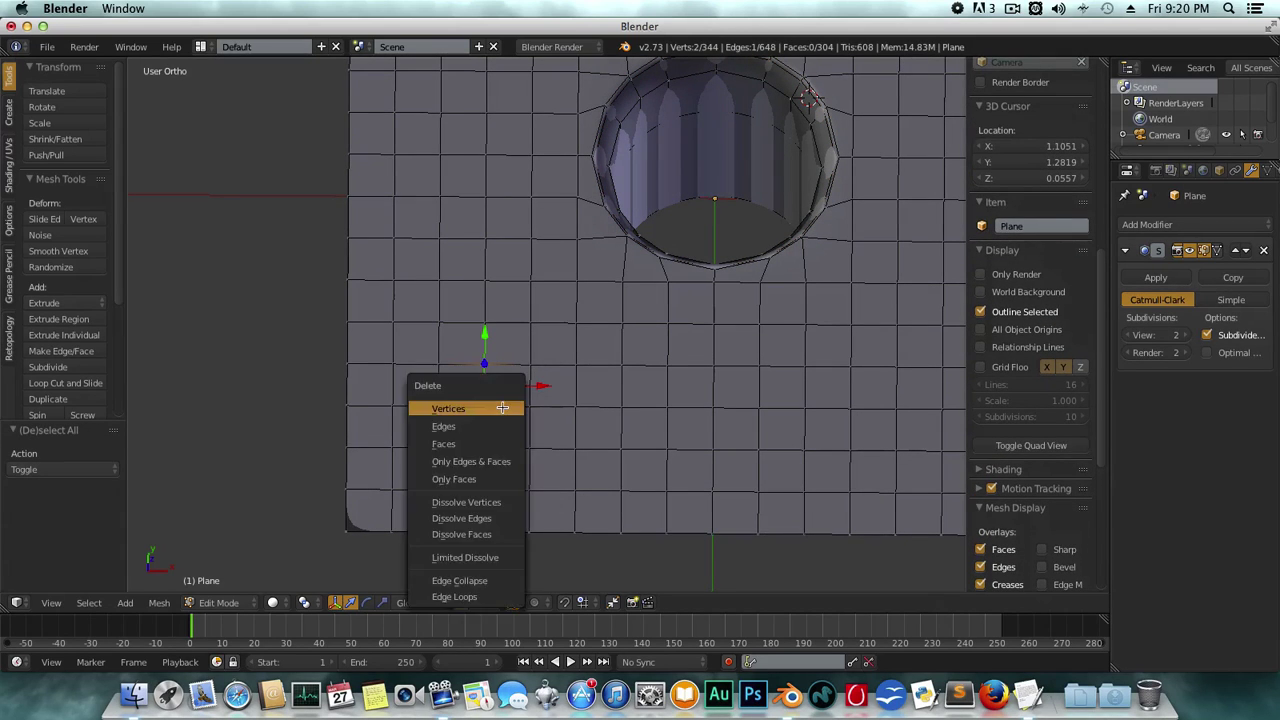
{"action": "left_click", "coordinate": [510, 400]}
{"action": "right_click", "coordinate": [479, 324], "text": "alt"}
{"action": "left_click", "coordinate": [159, 603]}
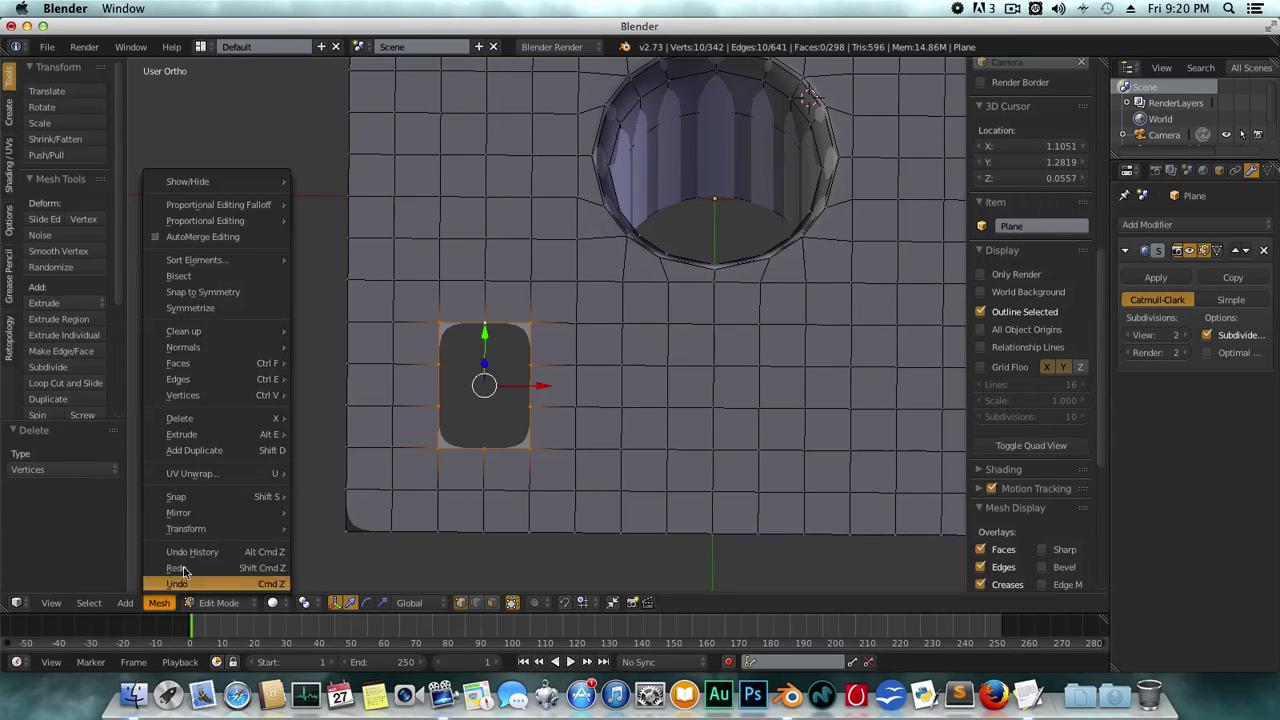
{"action": "left_click", "coordinate": [345, 394]}
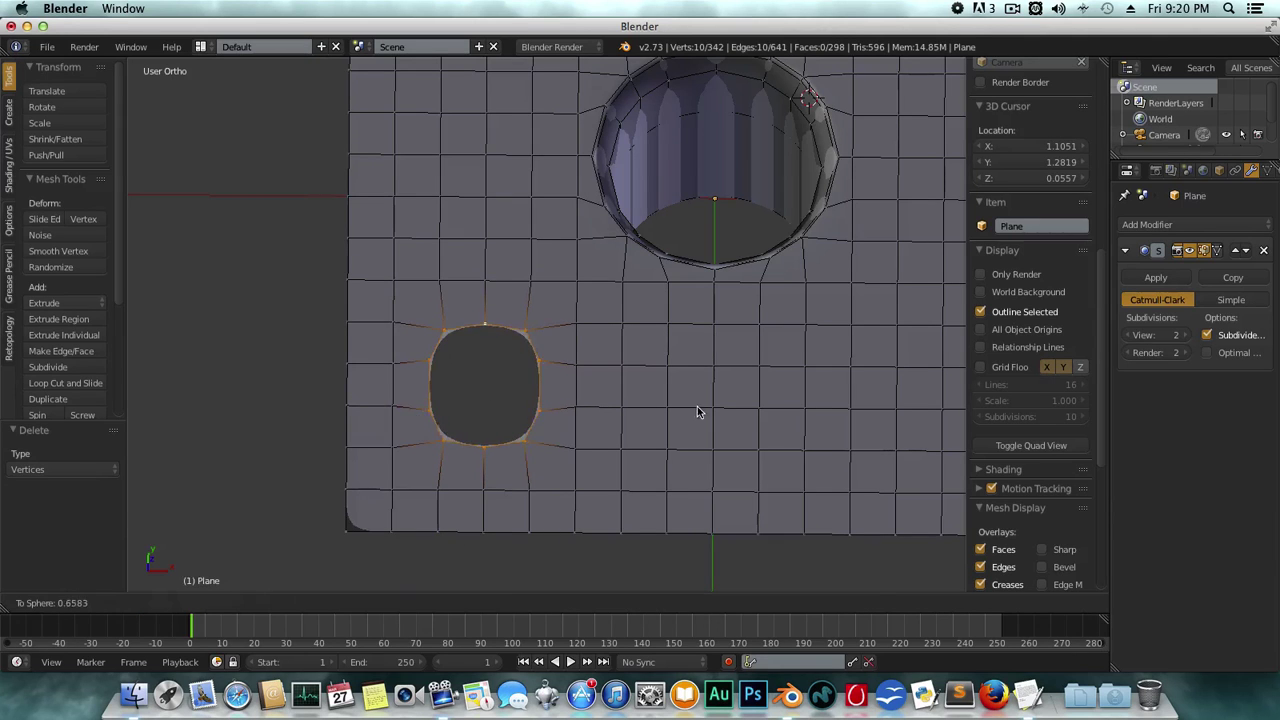
{"action": "left_click", "coordinate": [405, 432]}
{"action": "key", "text": "Tab"}
{"action": "key", "text": "Tab"}
- Delete a vertex to the right for a third hole and round it with To Sphere
{"action": "scroll", "coordinate": [570, 440], "scroll_direction": "right", "scroll_amount": 5, "text": "ctrl"}
{"action": "right_click", "coordinate": [610, 418]}
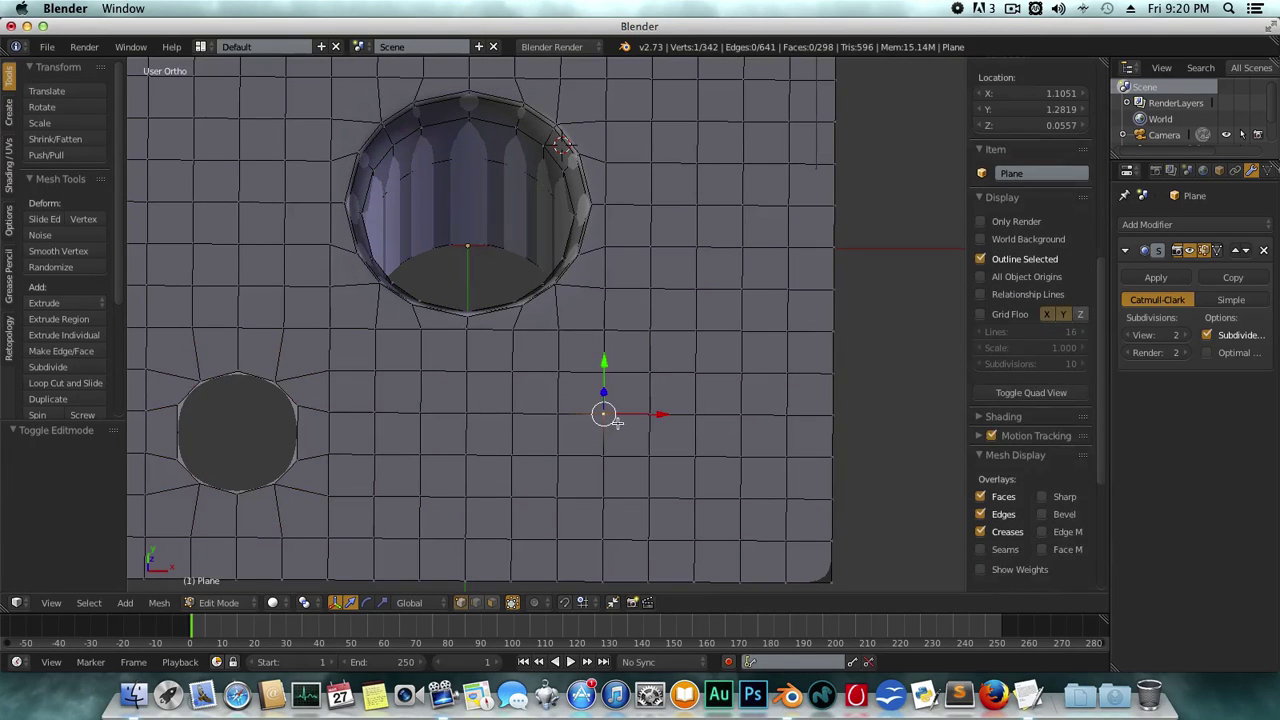
{"action": "key", "text": "x"}
{"action": "left_click", "coordinate": [612, 420]}
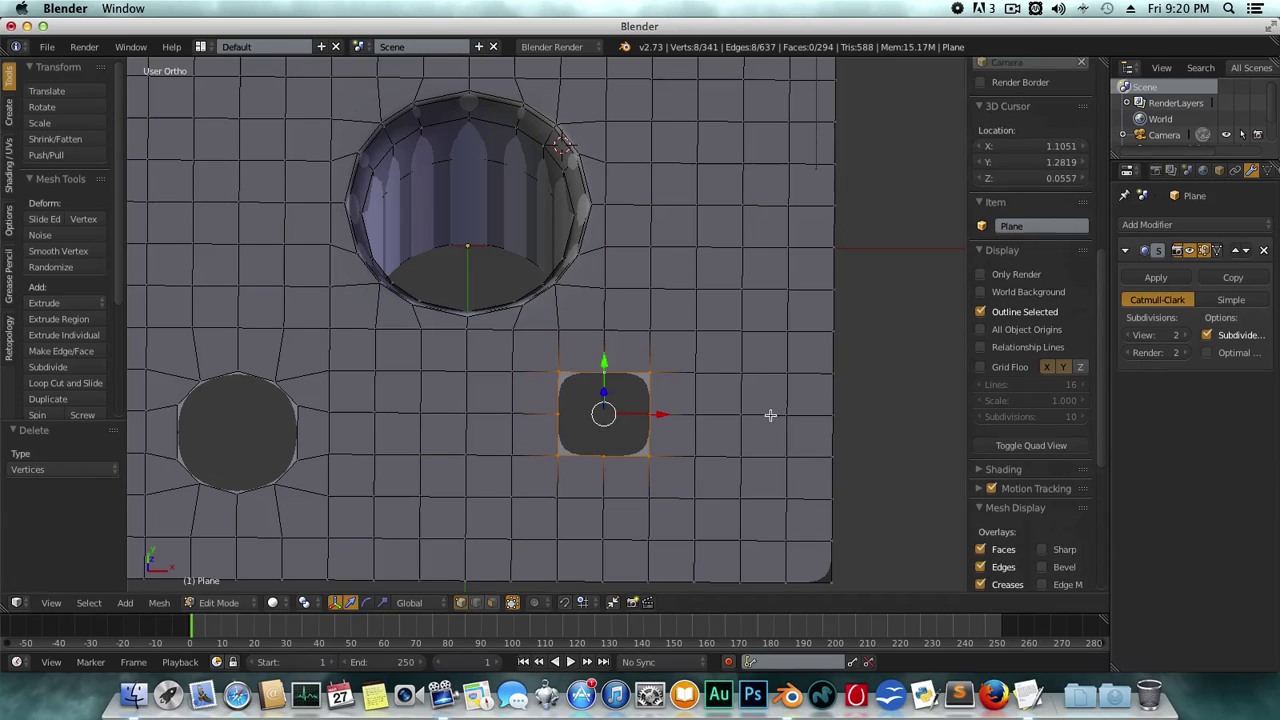
{"action": "key", "text": "Tab"}
{"action": "key", "text": "Tab"}
{"action": "left_click", "coordinate": [159, 603]}
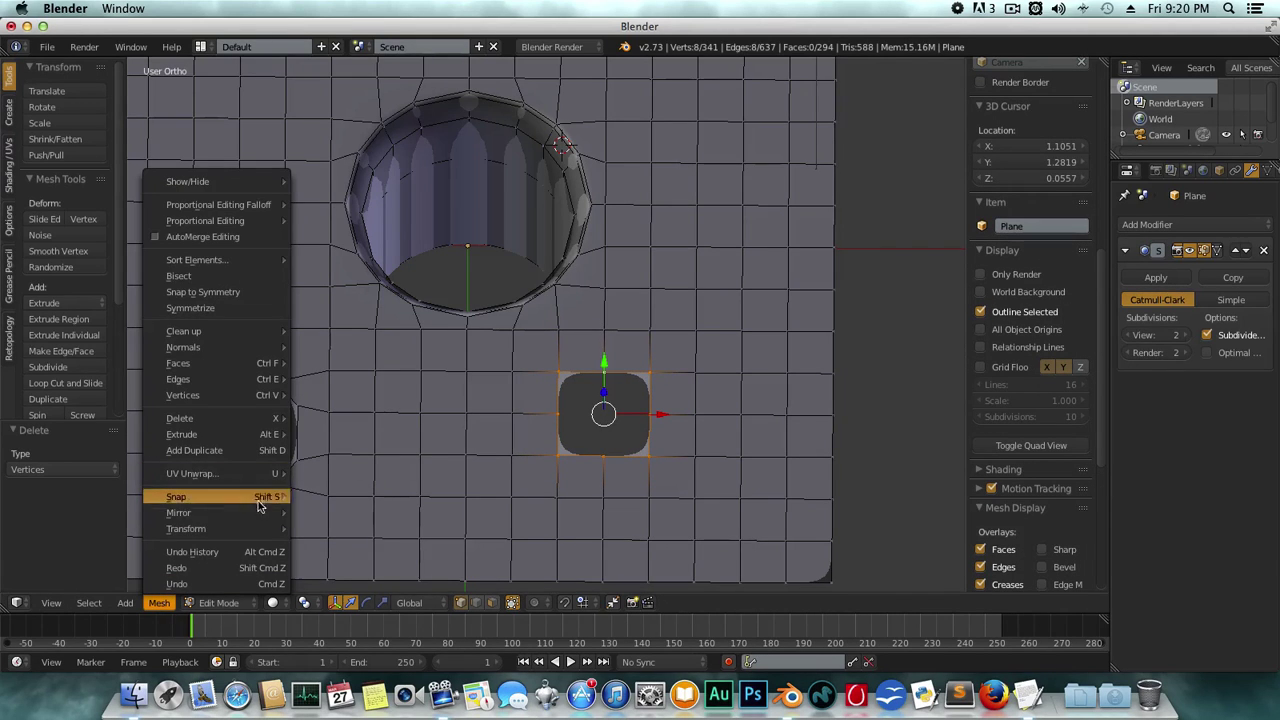
{"action": "mouse_move", "coordinate": [186, 528]}
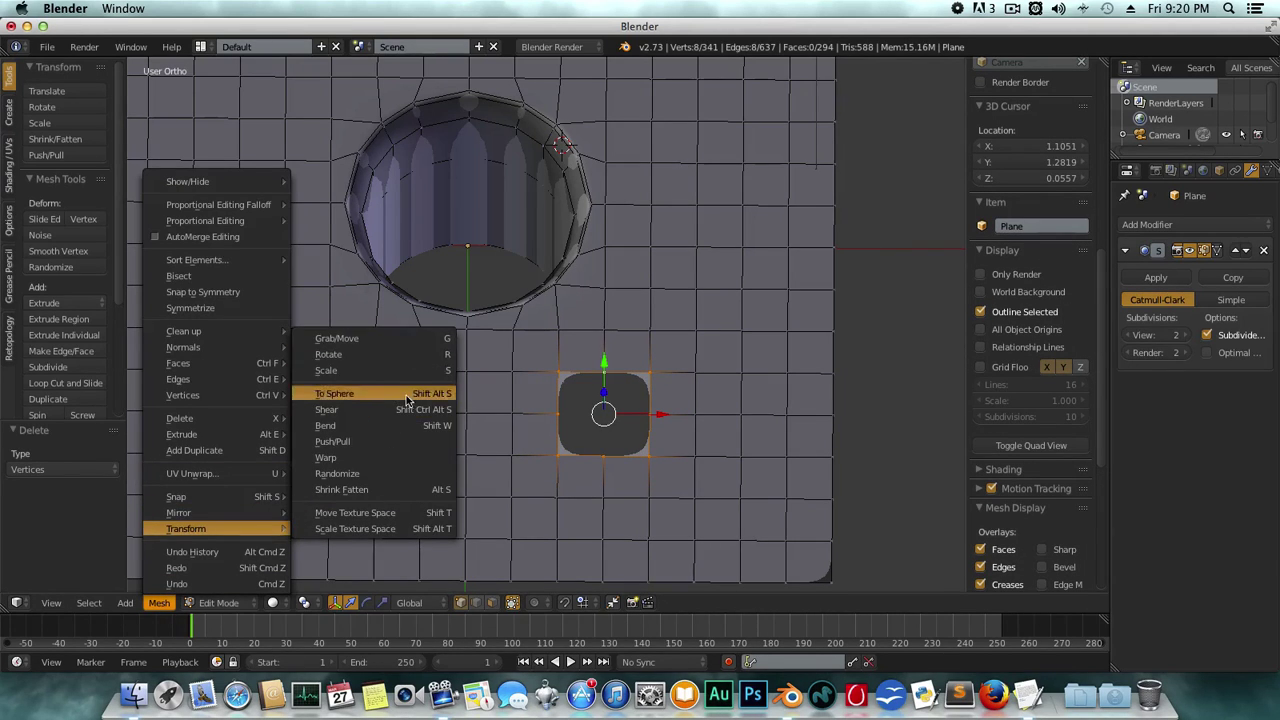
{"action": "left_click", "coordinate": [406, 400]}
{"action": "left_click", "coordinate": [284, 500]}
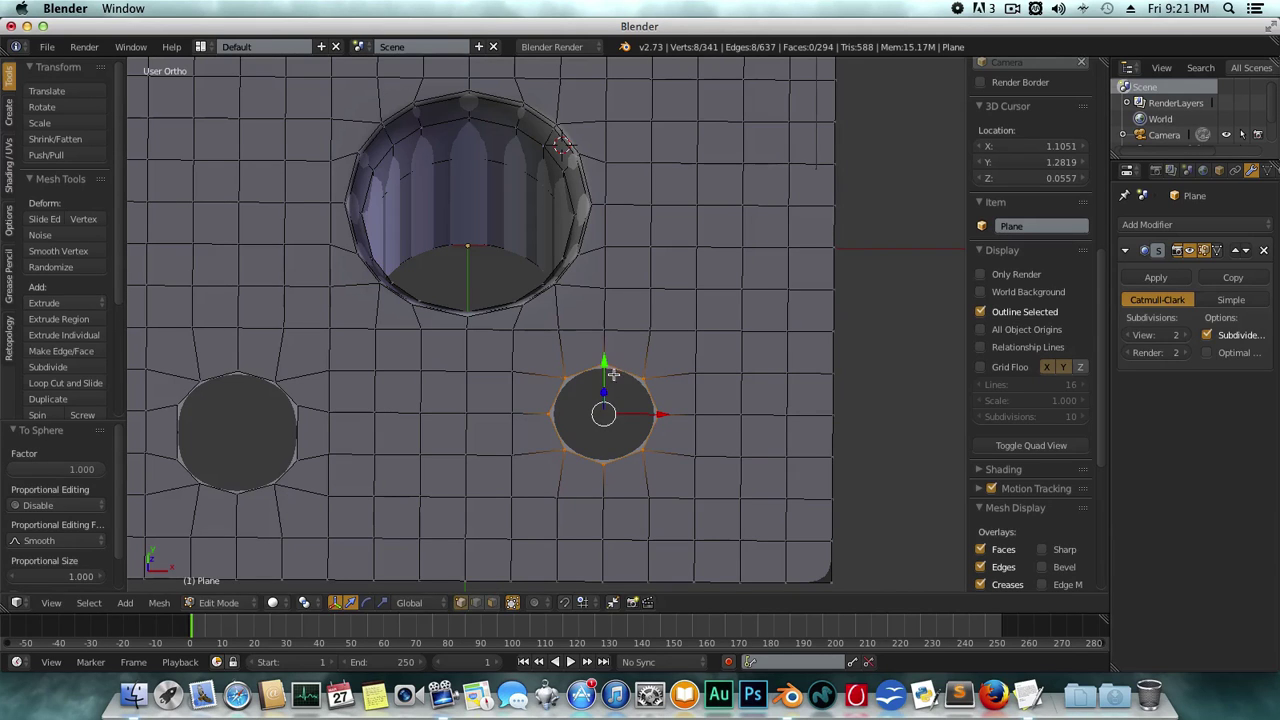
{"action": "key", "text": "Tab"}
{"action": "key", "text": "Tab"}
{"action": "scroll", "coordinate": [337, 427], "scroll_direction": "up", "scroll_amount": 1}
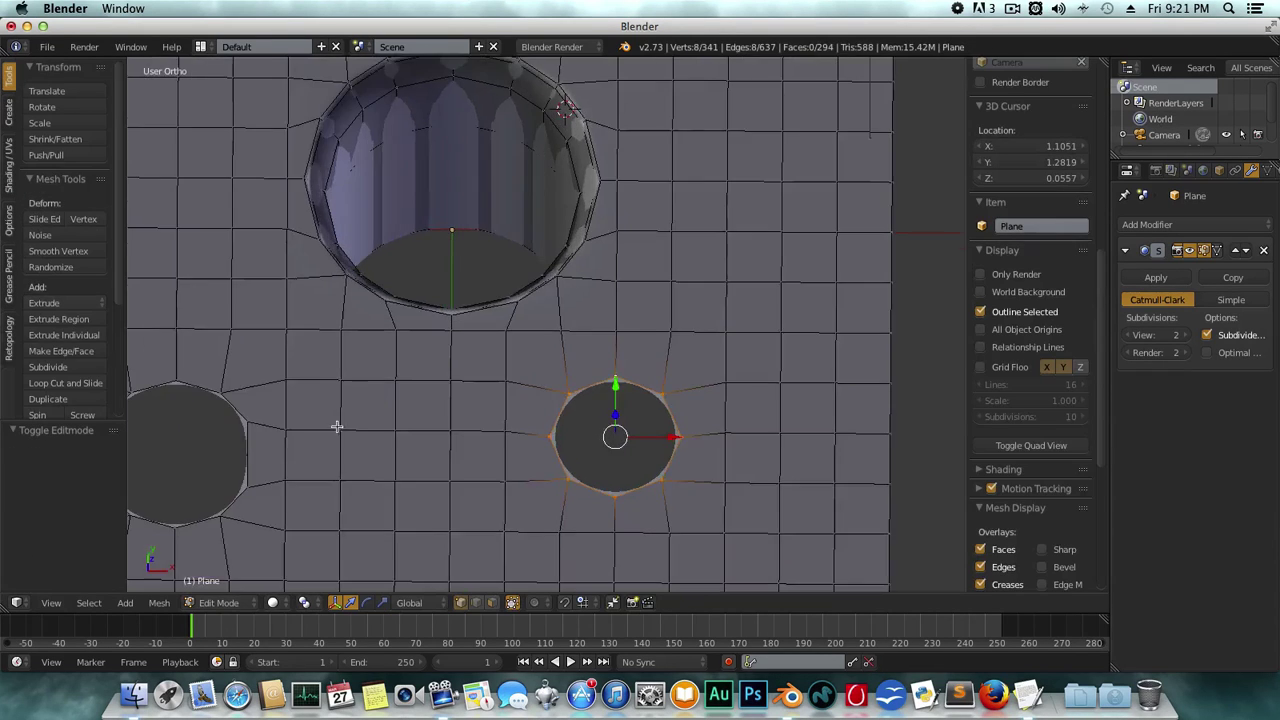
{"action": "scroll", "coordinate": [337, 427], "scroll_direction": "down", "scroll_amount": 5}
{"action": "scroll", "coordinate": [375, 300], "scroll_direction": "up", "scroll_amount": 3}
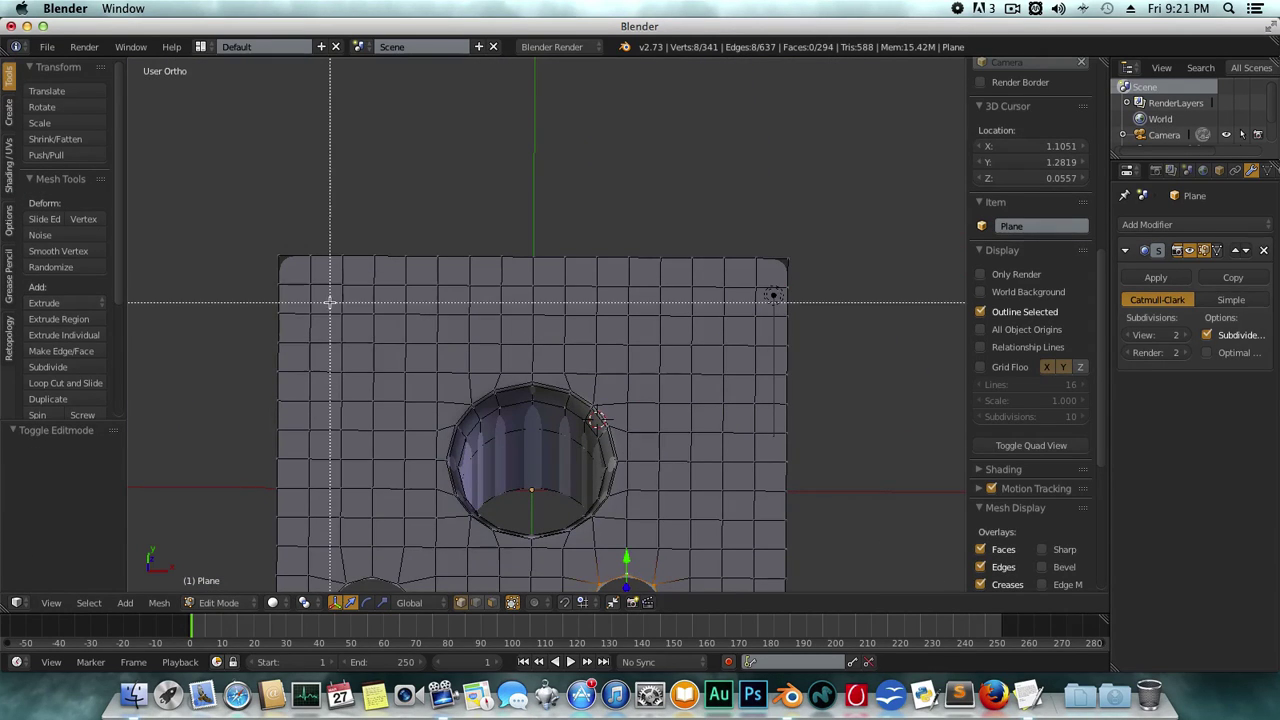
- Delete vertices near the plane's top-right corner to cut a square hole
{"action": "left_click_drag", "start_coordinate": [412, 377], "coordinate": [412, 377]}
{"action": "right_click", "coordinate": [660, 345]}
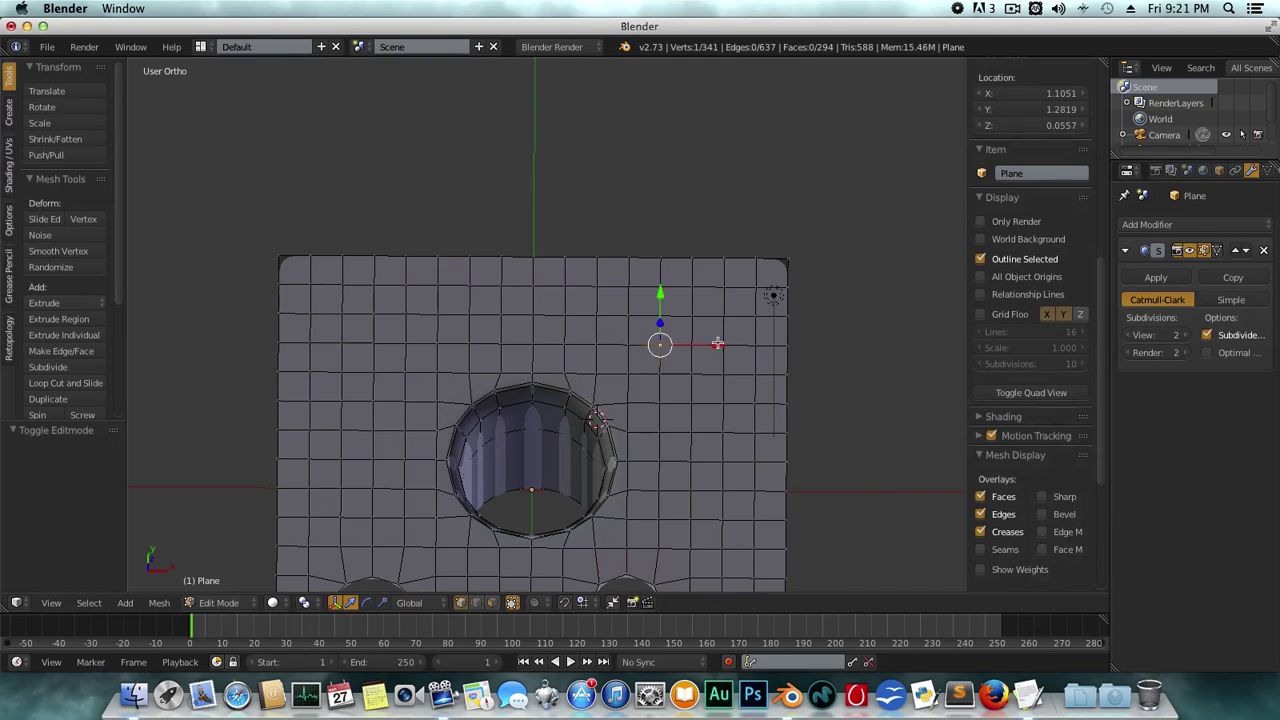
{"action": "left_click_drag", "start_coordinate": [728, 375], "coordinate": [728, 375]}
{"action": "key", "text": "x"}
{"action": "left_click", "coordinate": [726, 376]}
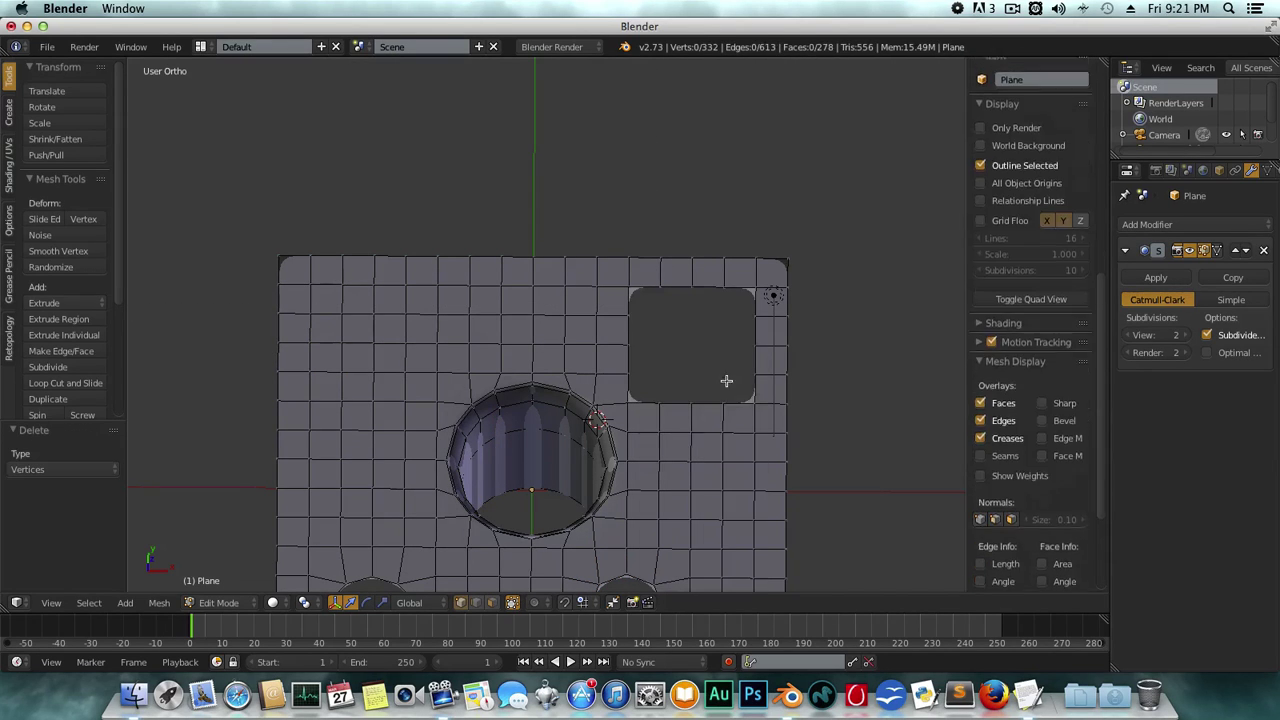
- Round the square hole with To Sphere and scale it to about 1.0
{"action": "left_click", "coordinate": [159, 602]}
{"action": "mouse_move", "coordinate": [186, 528]}
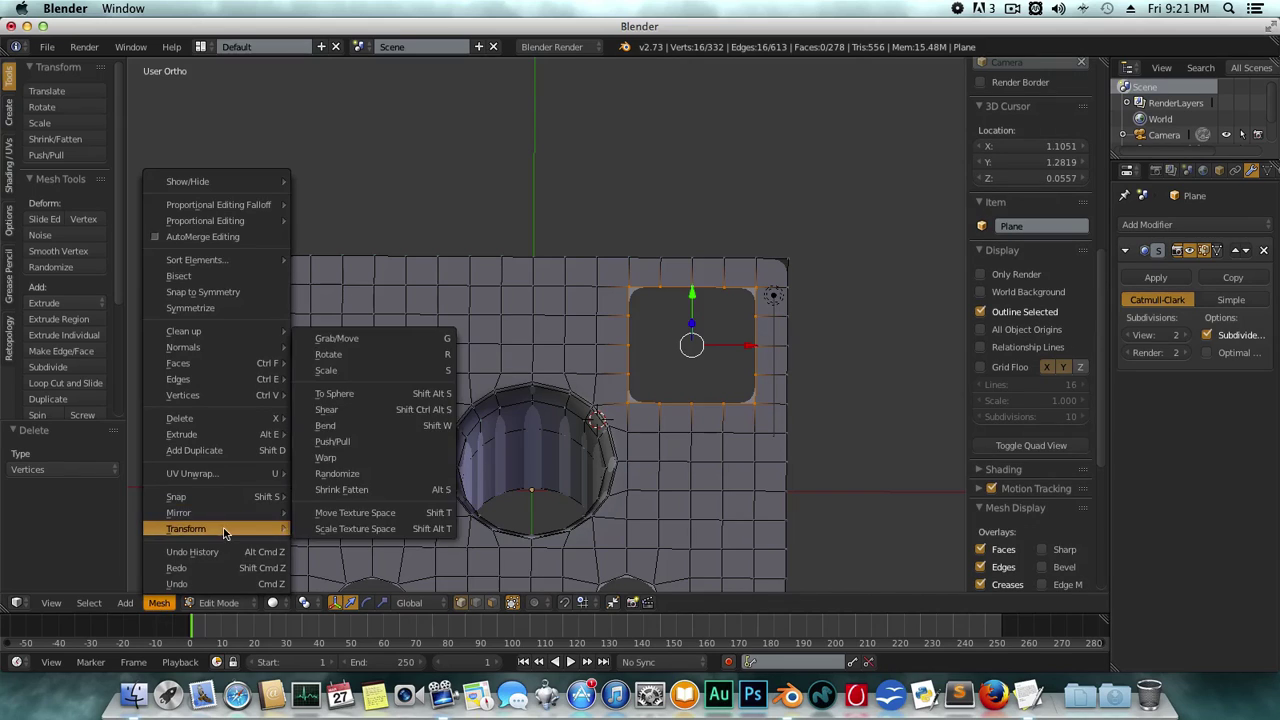
{"action": "left_click", "coordinate": [378, 393]}
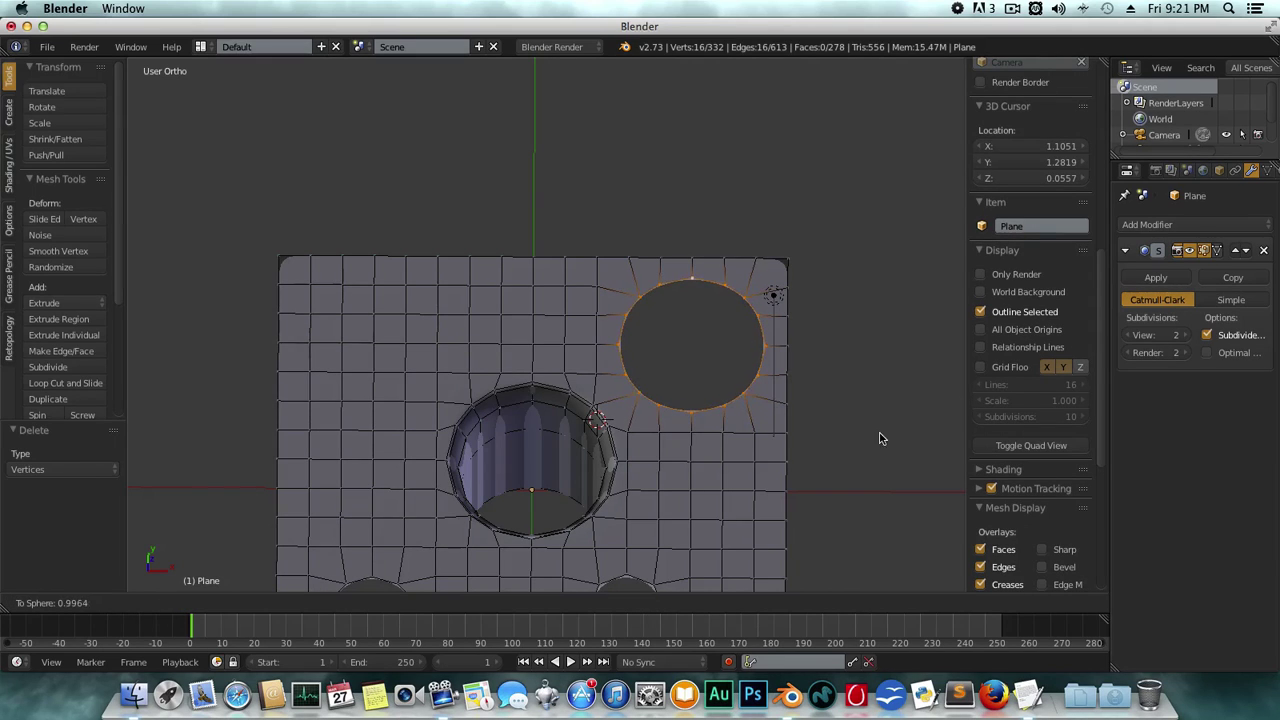
{"action": "left_click", "coordinate": [294, 457]}
{"action": "key", "text": "s"}
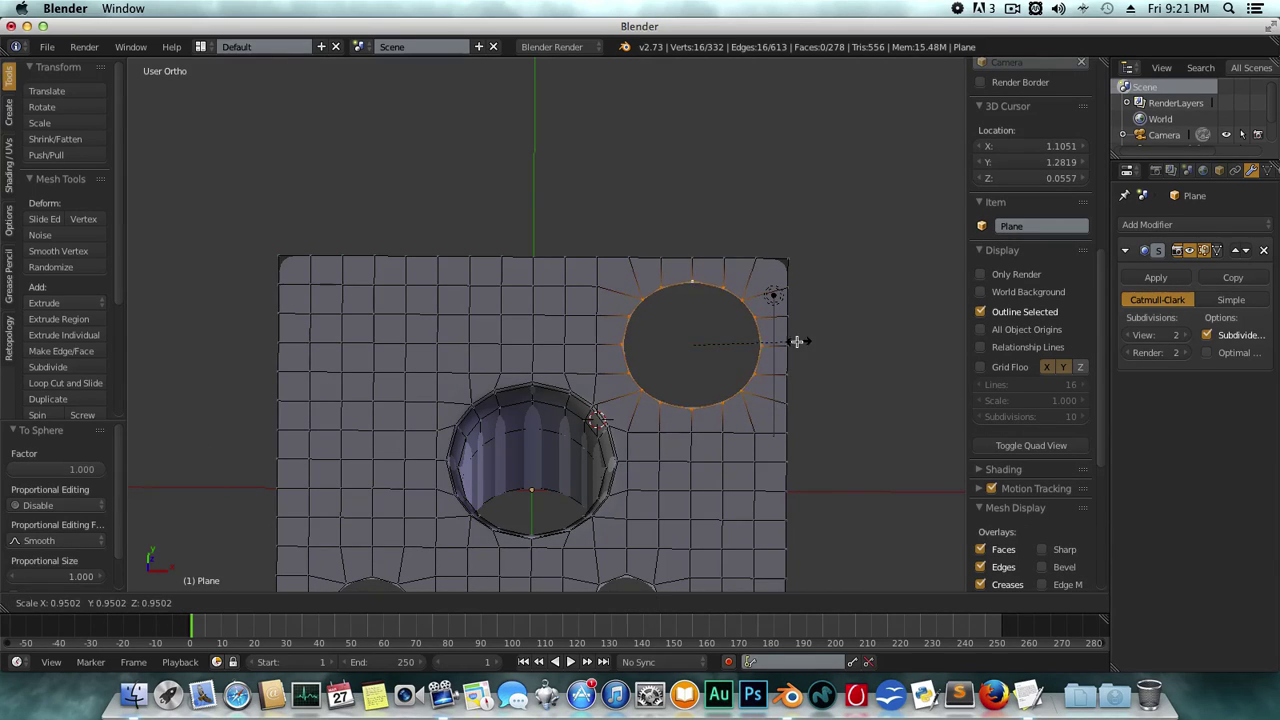
{"action": "left_click", "coordinate": [804, 343]}
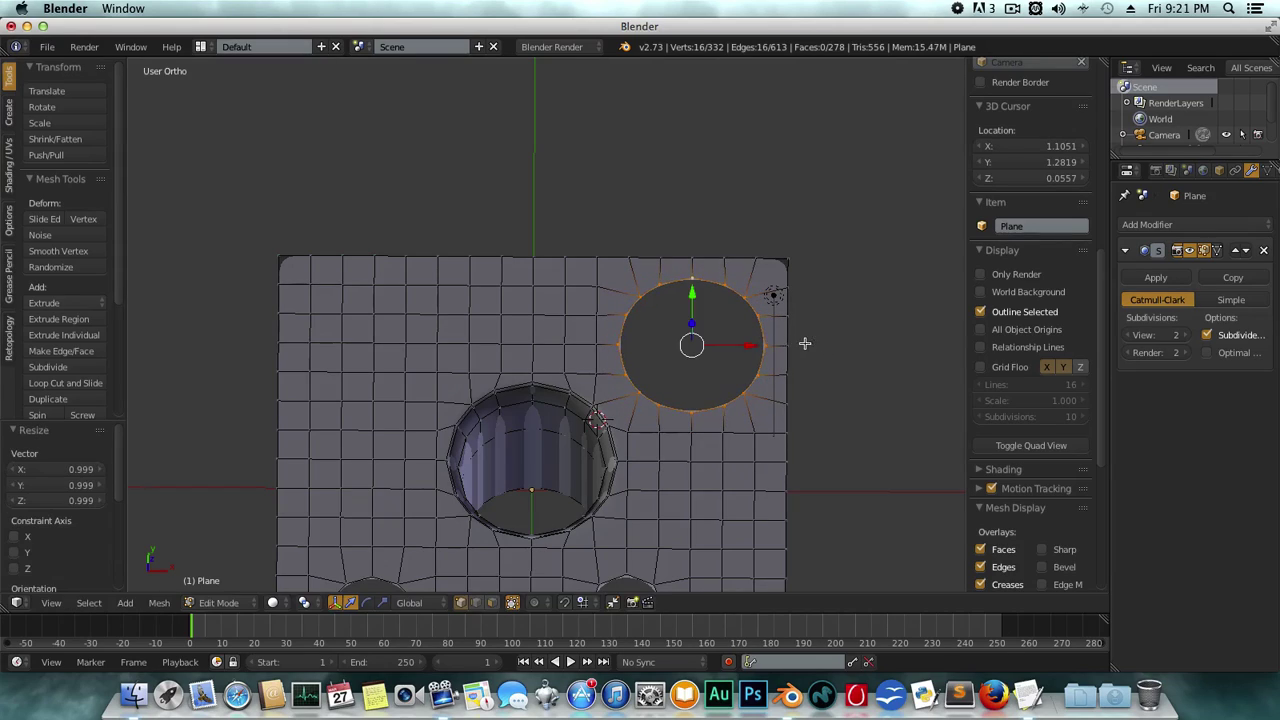
- Inspect the smoothed plane from front and tilted views, then return to Edit Mode
{"action": "middle_click_drag", "start_coordinate": [822, 406], "coordinate": [600, 420]}
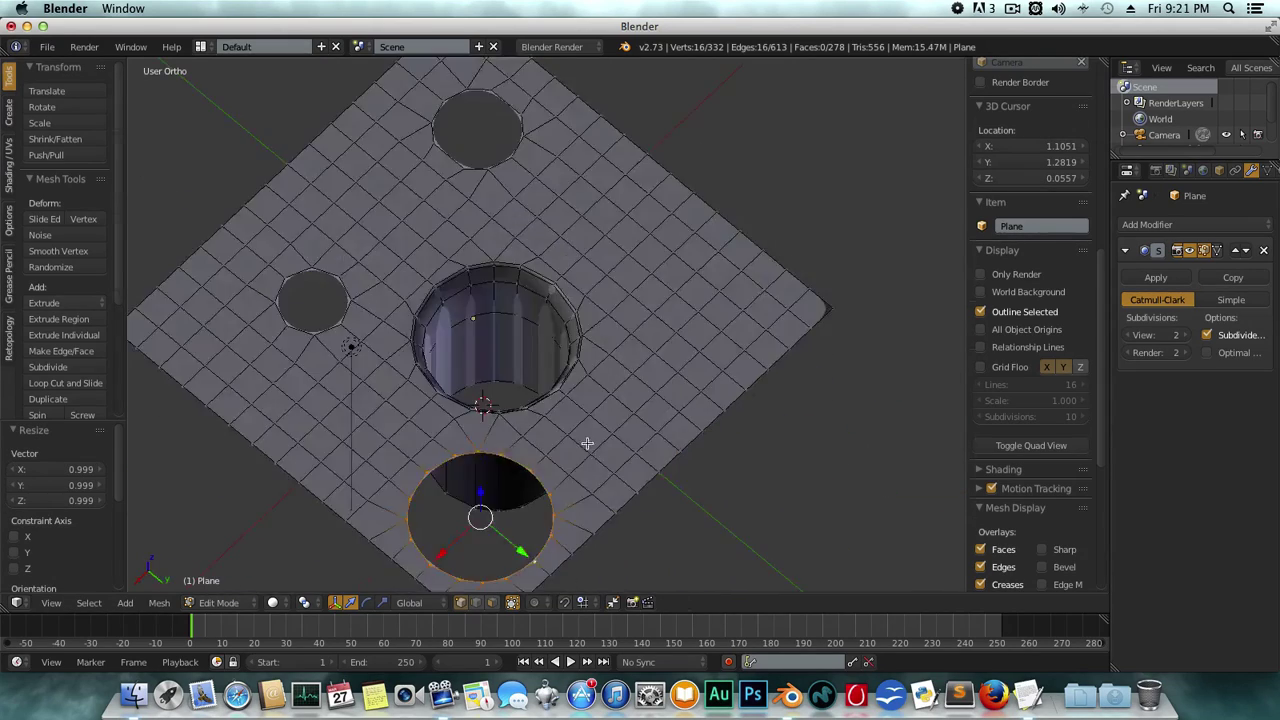
{"action": "key", "text": "Tab"}
{"action": "middle_click_drag", "start_coordinate": [597, 241], "coordinate": [699, 369]}
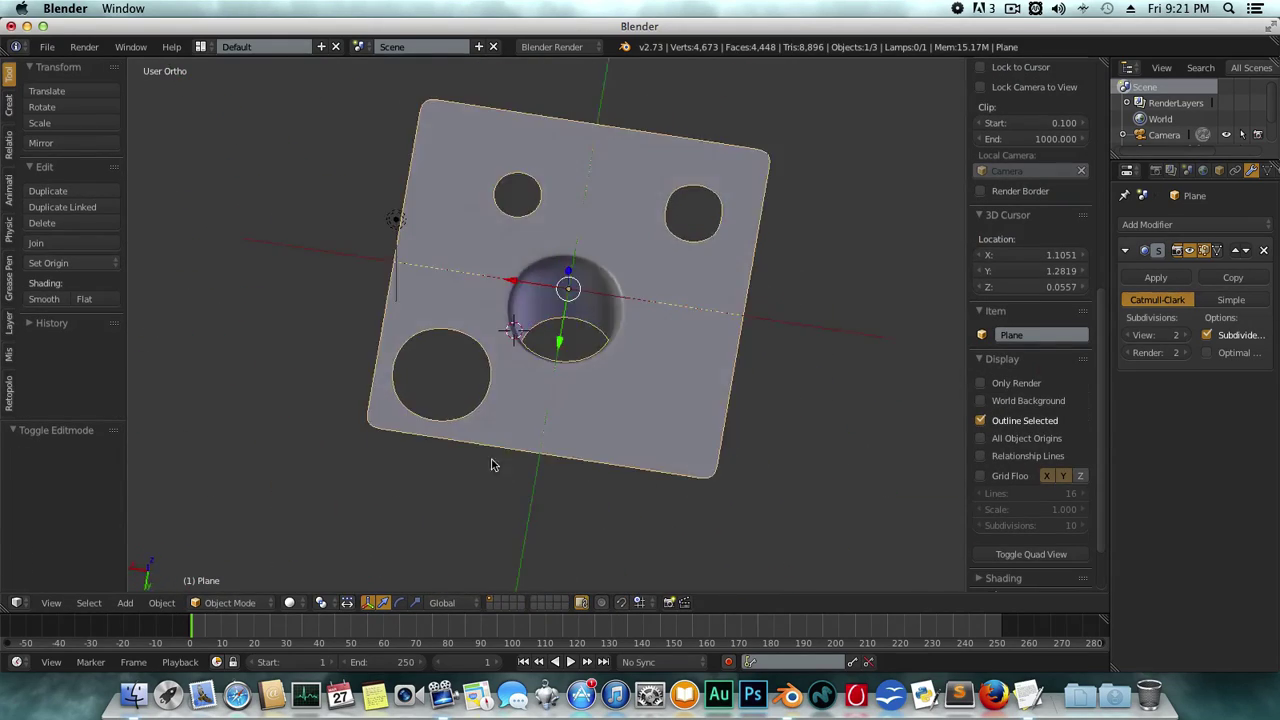
{"action": "key", "text": "KP_1"}
{"action": "middle_click_drag", "start_coordinate": [622, 428], "coordinate": [628, 265]}
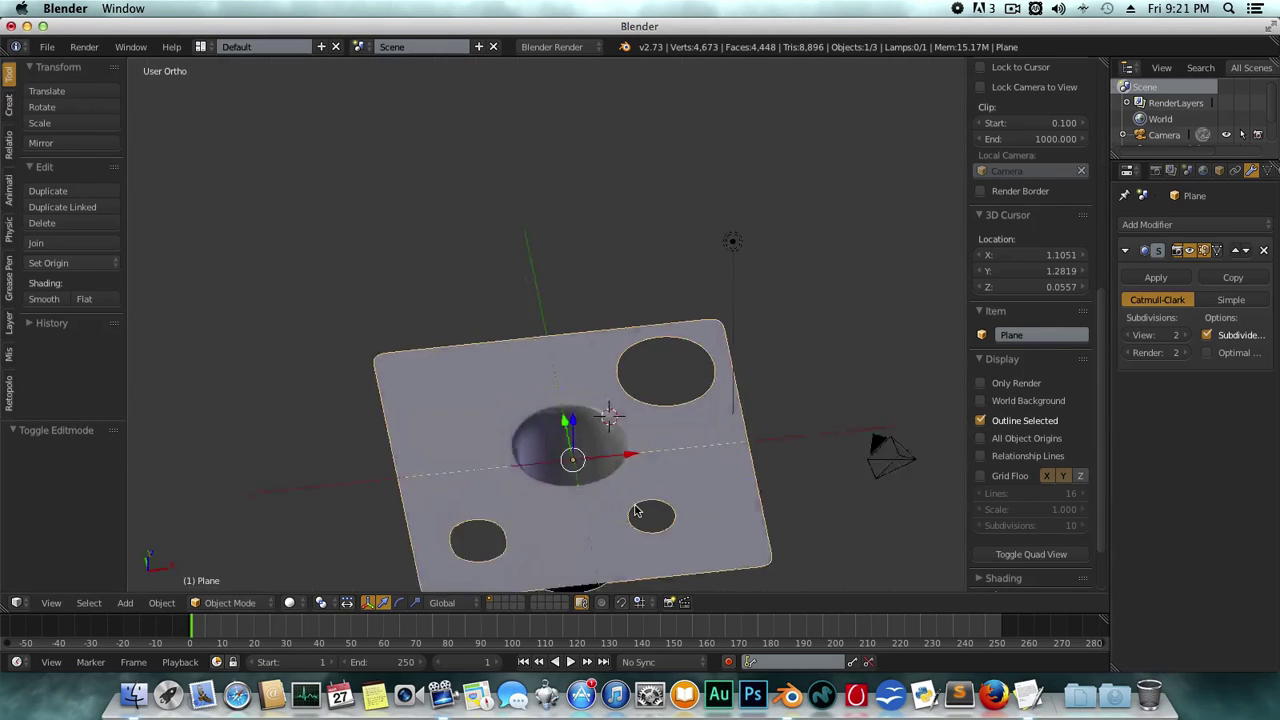
{"action": "key", "text": "Tab"}
- Extrude the upper-right hole's rim upward into a tall tube
{"action": "right_click", "coordinate": [628, 265], "text": "alt"}
{"action": "key", "text": "e"}
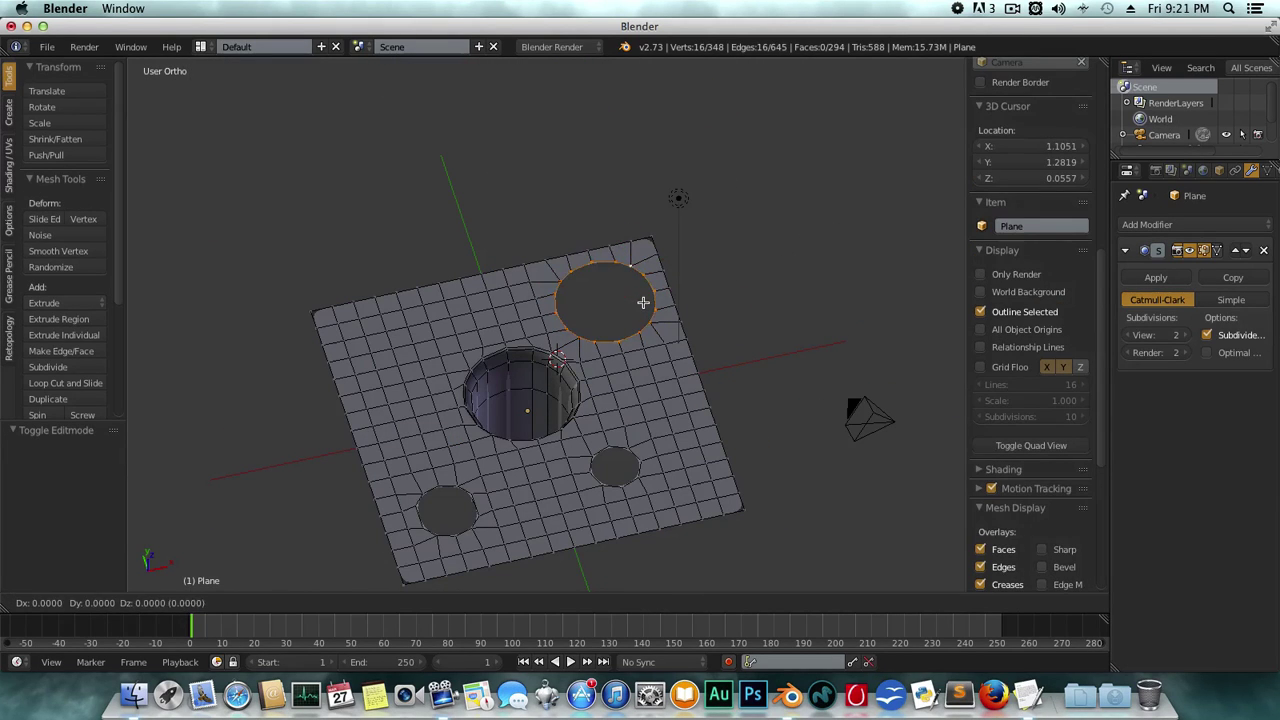
{"action": "left_click", "coordinate": [640, 190]}
{"action": "key", "text": "Tab"}
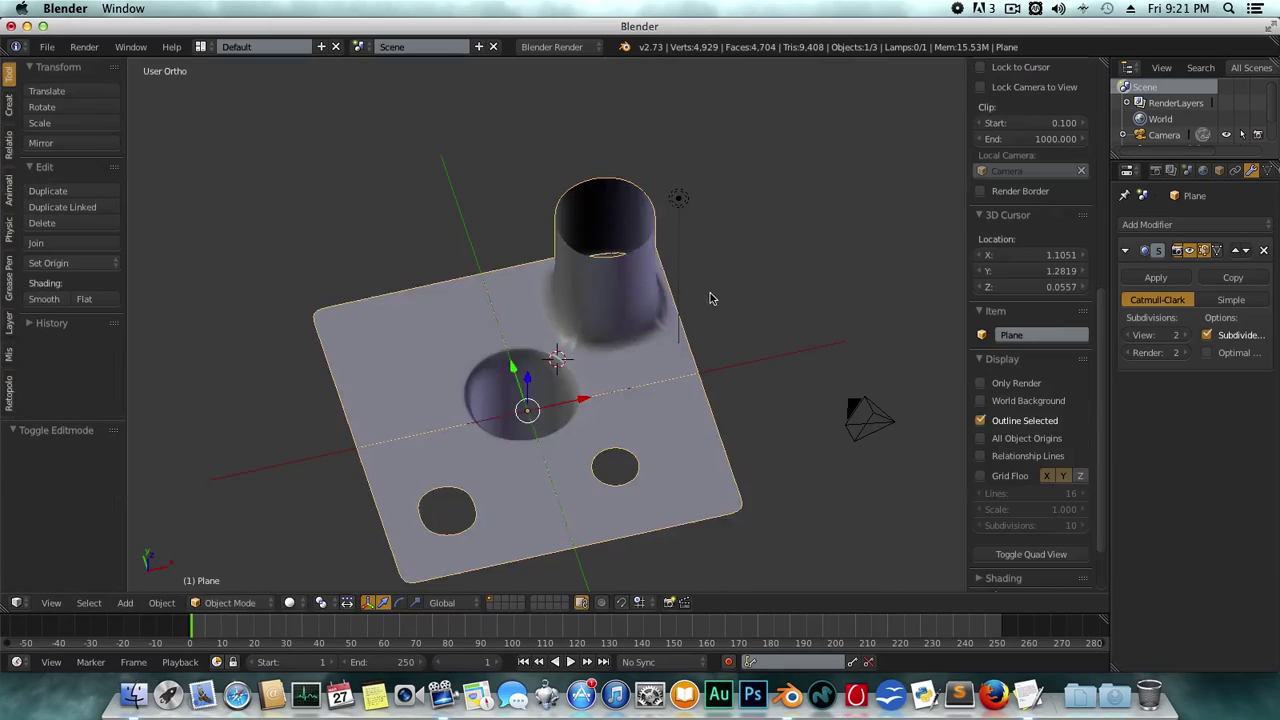
{"action": "scroll", "coordinate": [698, 317], "scroll_direction": "down", "scroll_amount": 2}
{"action": "scroll", "coordinate": [690, 350], "scroll_direction": "up", "scroll_amount": 6}
{"action": "middle_click_drag", "start_coordinate": [682, 390], "coordinate": [679, 374]}
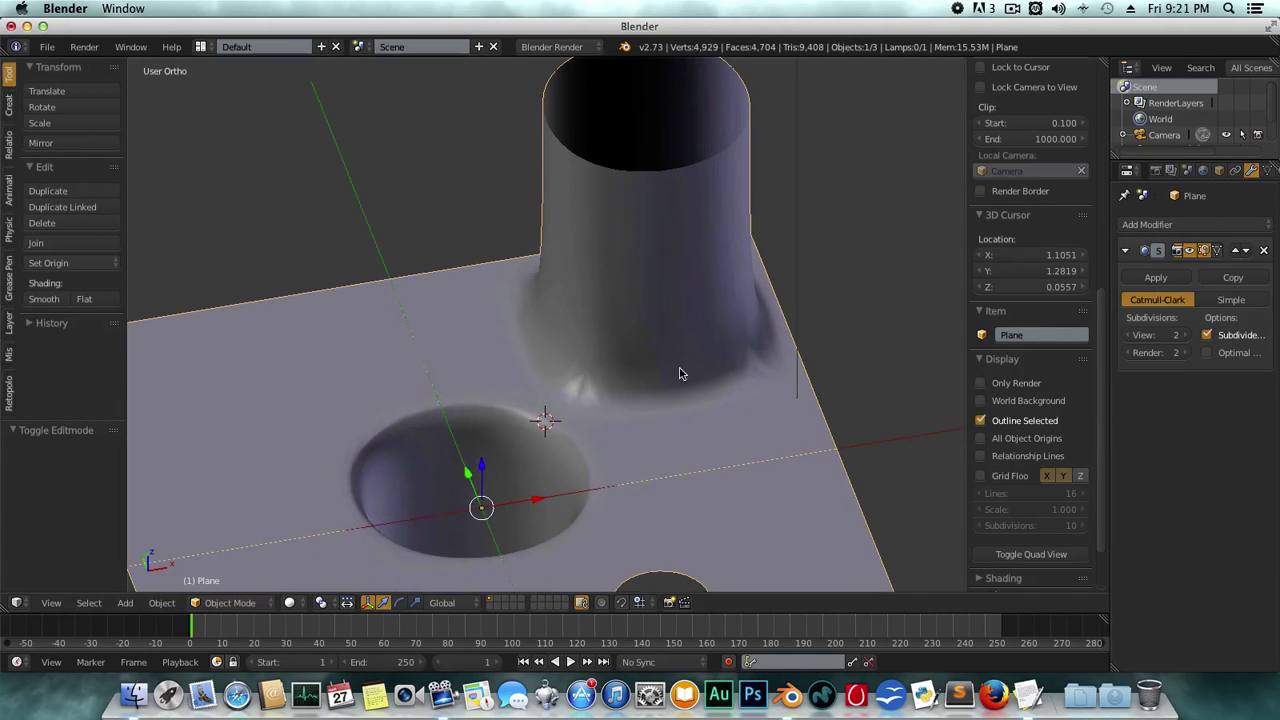
- Add a new edge loop around the tube, placed near its base
{"action": "key", "text": "Tab"}
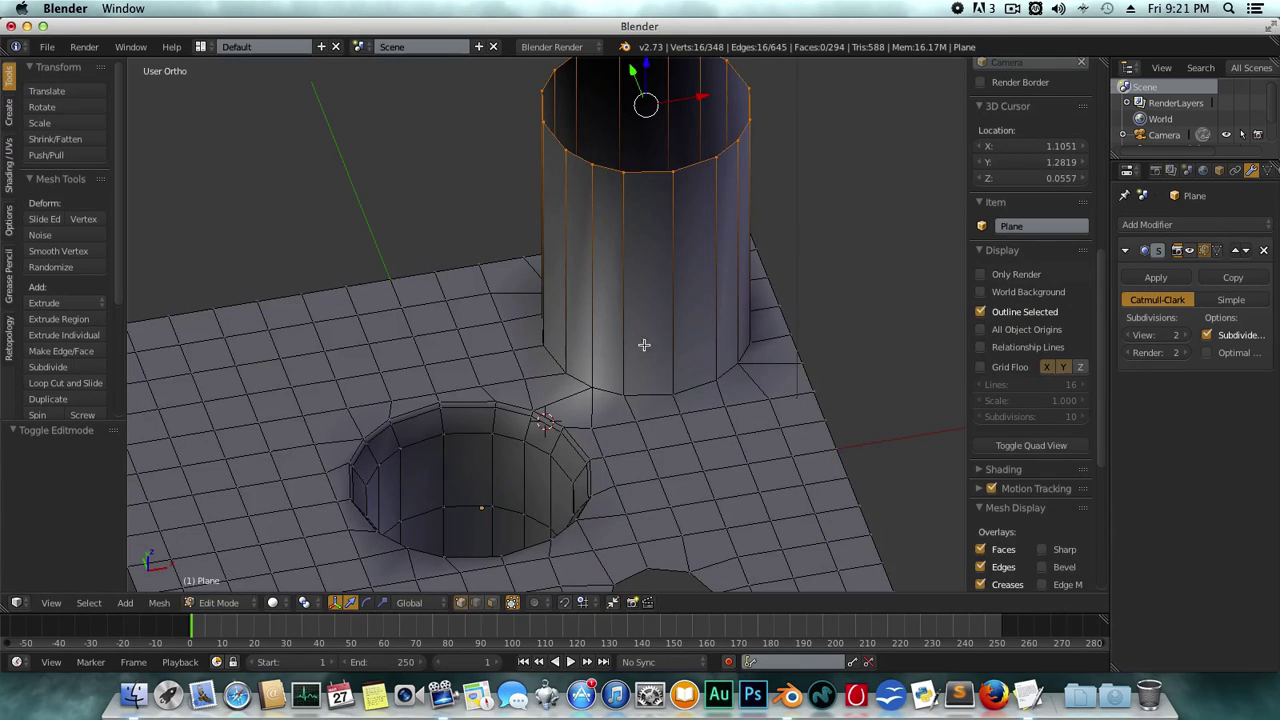
{"action": "key", "text": "ctrl+r"}
{"action": "key", "text": "Escape"}
{"action": "key", "text": "ctrl+e"}
{"action": "key", "text": "Escape"}
{"action": "key", "text": "ctrl+r"}
{"action": "left_click", "coordinate": [653, 244]}
{"action": "left_click", "coordinate": [665, 349]}
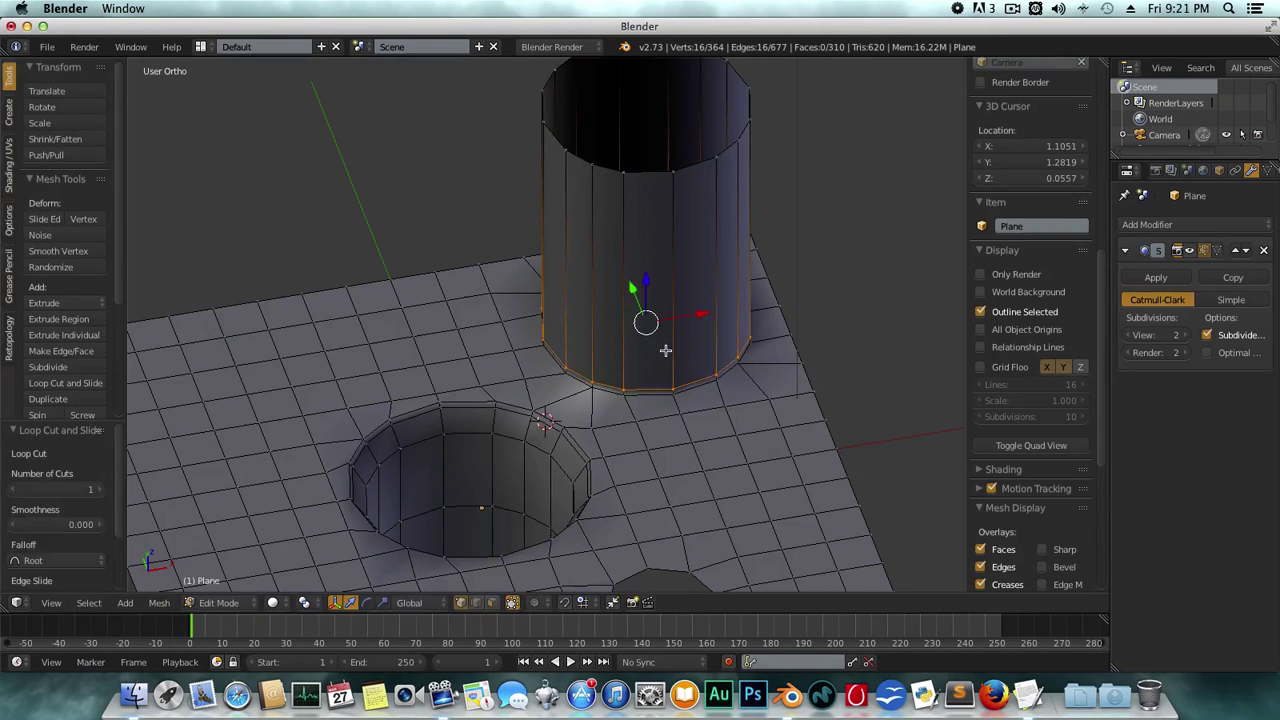
{"action": "key", "text": "Tab"}
{"action": "key", "text": "Tab"}
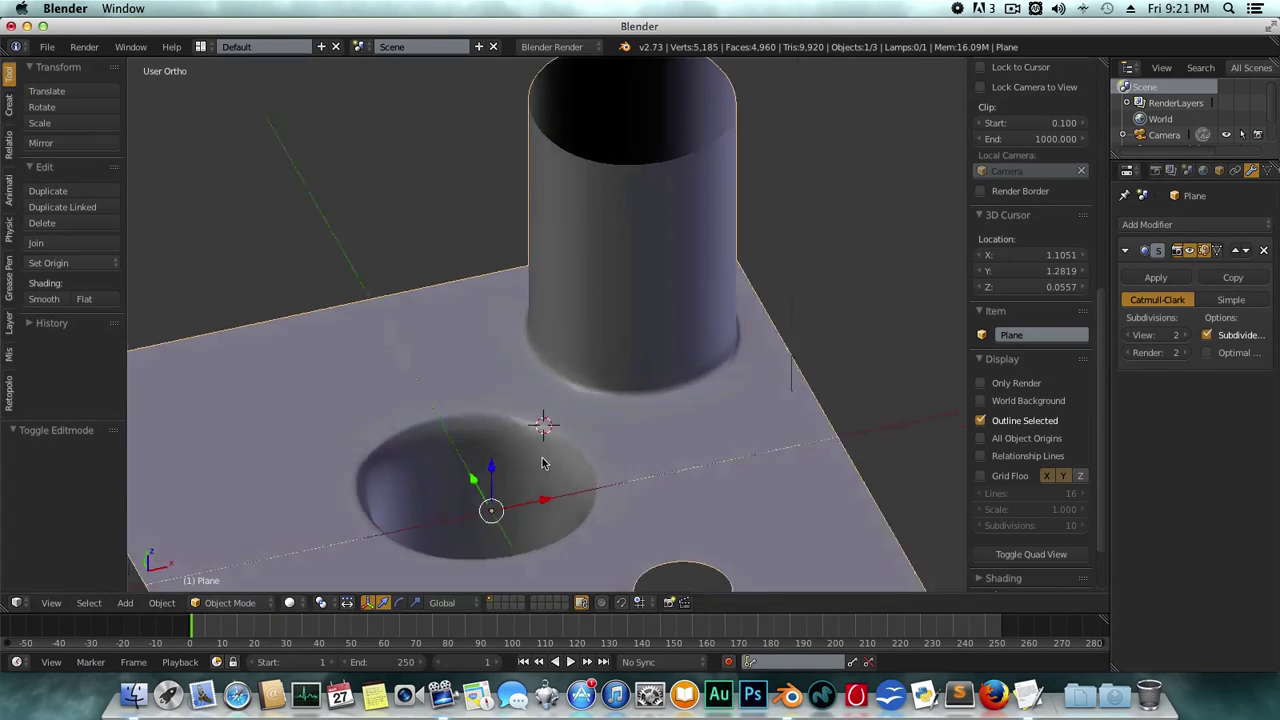
- Select the ring of edges around the tube's base
{"action": "middle_click_drag", "start_coordinate": [543, 430], "coordinate": [403, 440]}
{"action": "right_click", "coordinate": [403, 440]}
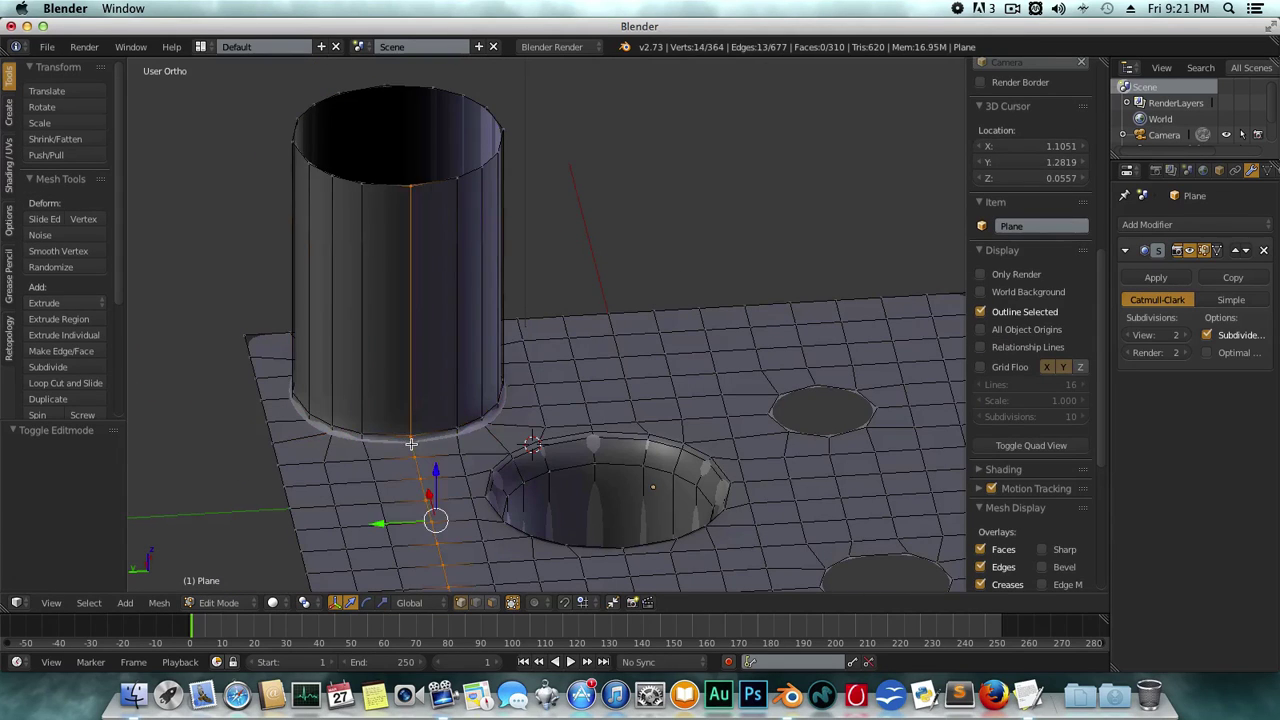
{"action": "right_click", "coordinate": [458, 435], "text": "shift"}
{"action": "key", "text": "ctrl+r"}
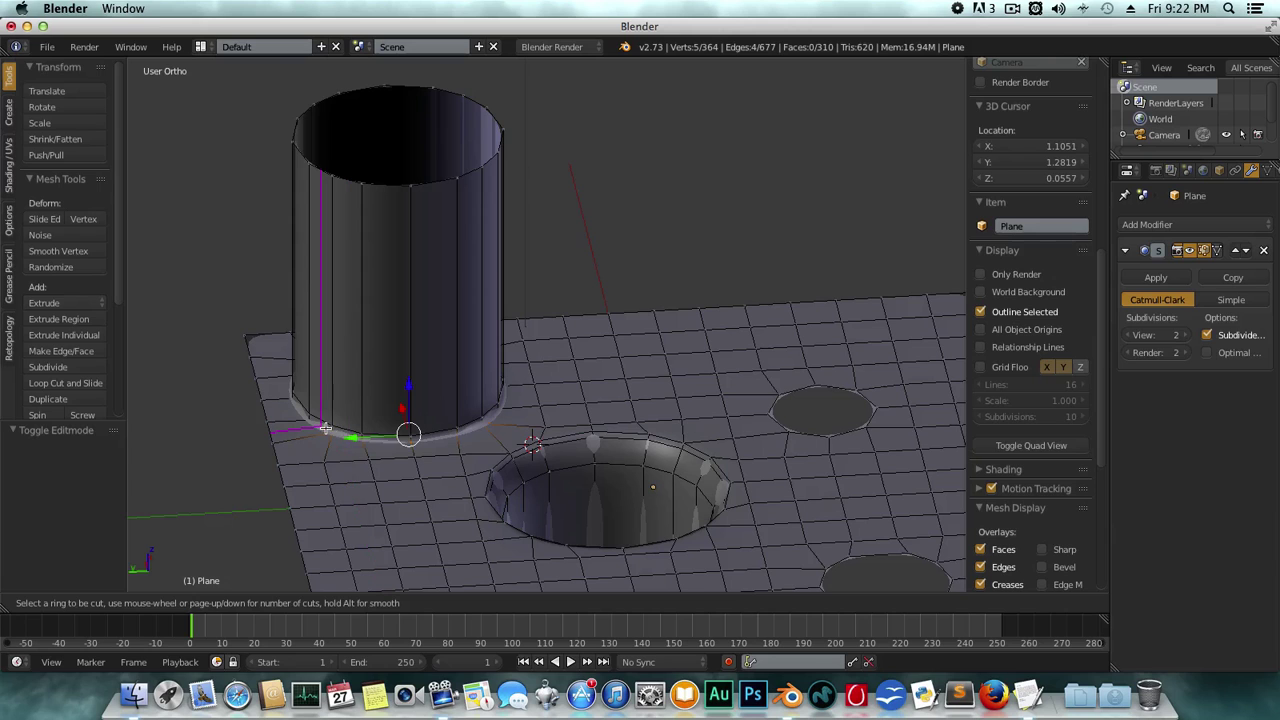
{"action": "key", "text": "Escape"}
{"action": "scroll", "coordinate": [677, 246], "scroll_direction": "down", "scroll_amount": 1}
{"action": "scroll", "coordinate": [586, 366], "scroll_direction": "up", "scroll_amount": 3}
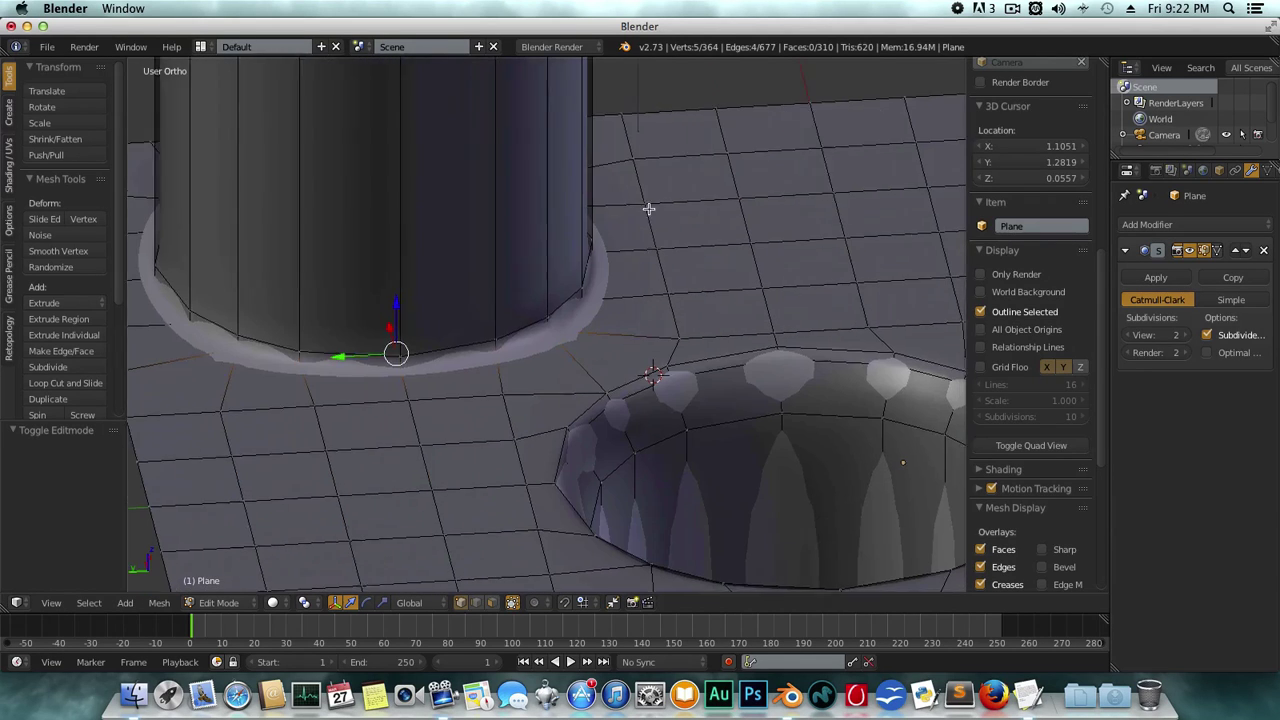
{"action": "scroll", "coordinate": [651, 206], "scroll_direction": "up", "scroll_amount": 2}
- Inspect the tube's base and the lower hole in wireframe, then return to solid shading
{"action": "key", "text": "z"}
{"action": "middle_click_drag", "start_coordinate": [717, 319], "coordinate": [535, 310]}
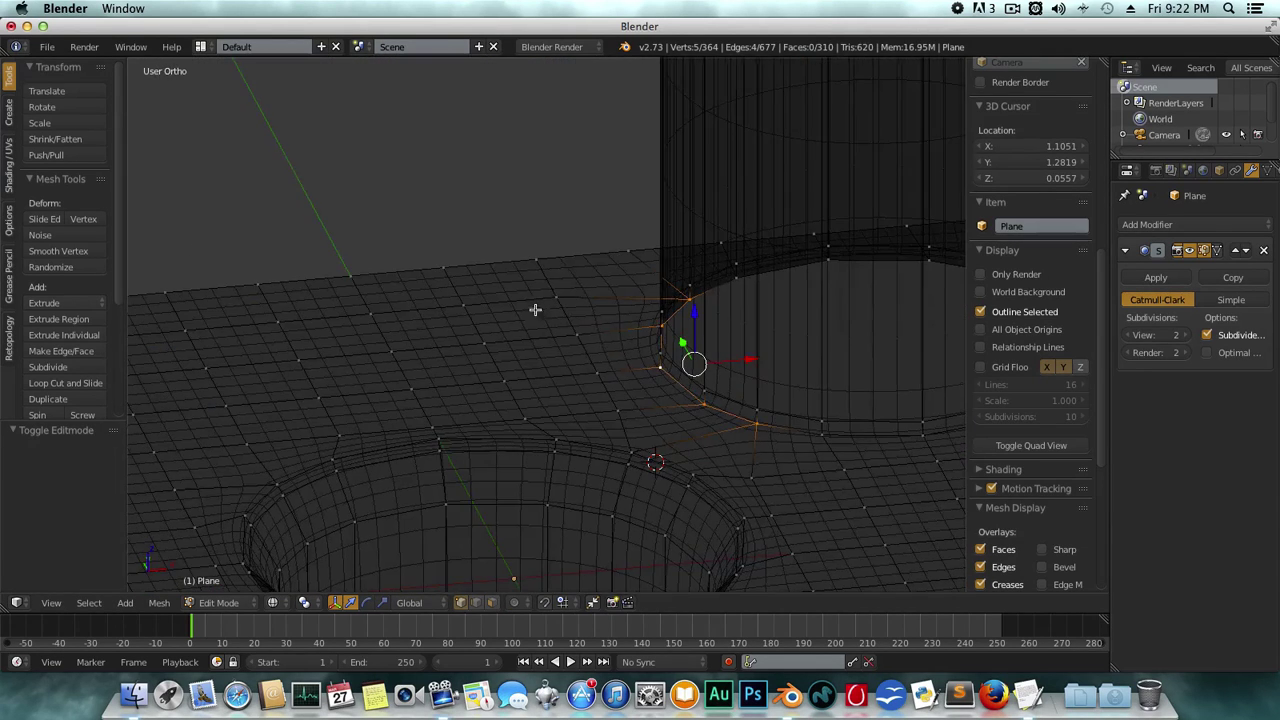
{"action": "mouse_move", "coordinate": [734, 395]}
{"action": "middle_mouse_down"}
{"action": "mouse_move", "coordinate": [789, 409]}
{"action": "mouse_move", "coordinate": [669, 414]}
{"action": "middle_mouse_up"}
{"action": "key", "text": "z"}
{"action": "key", "text": "z"}
{"action": "key", "text": "z"}
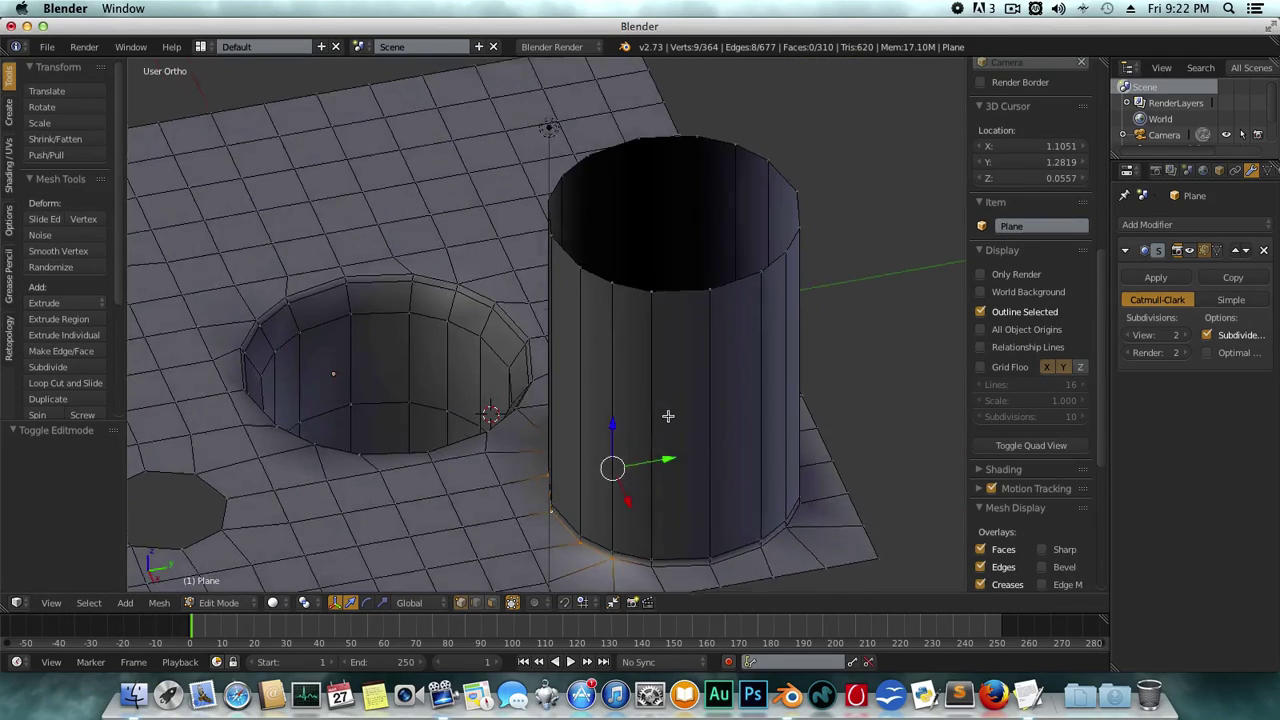
{"action": "mouse_move", "coordinate": [654, 572]}
{"action": "middle_mouse_down"}
{"action": "mouse_move", "coordinate": [700, 543]}
{"action": "mouse_move", "coordinate": [493, 539]}
{"action": "middle_mouse_up"}
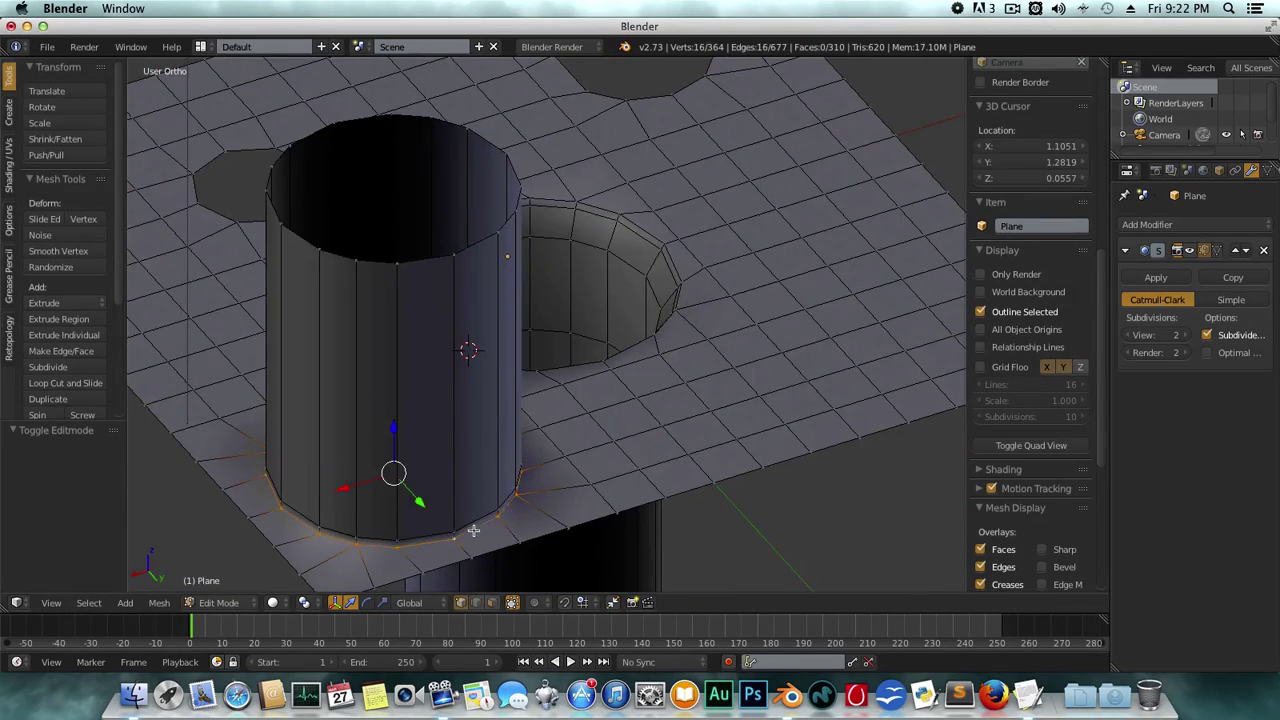
- Widen the base ring and slide it closer to the tube for a tighter fillet
{"action": "key", "text": "s"}
{"action": "left_click", "coordinate": [523, 523]}
{"action": "key", "text": "Tab"}
{"action": "key", "text": "Tab"}
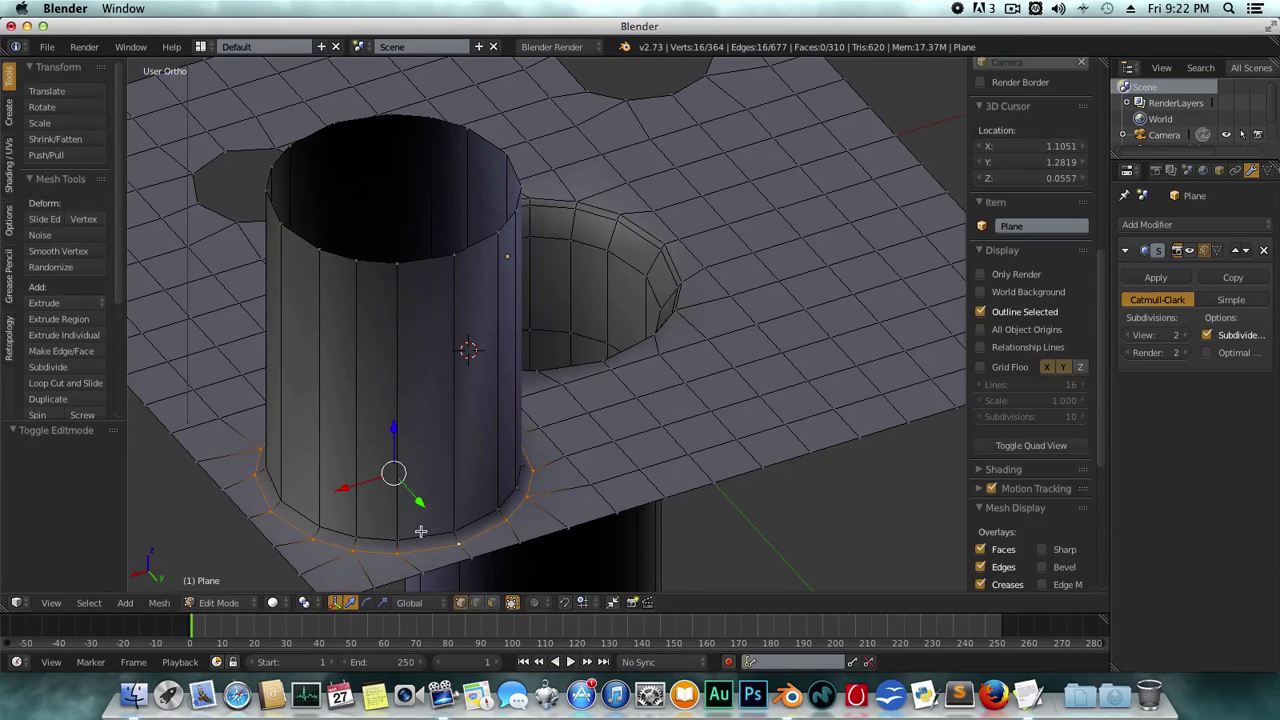
{"action": "key", "text": "g"}
{"action": "key", "text": "g"}
{"action": "left_click", "coordinate": [354, 545]}
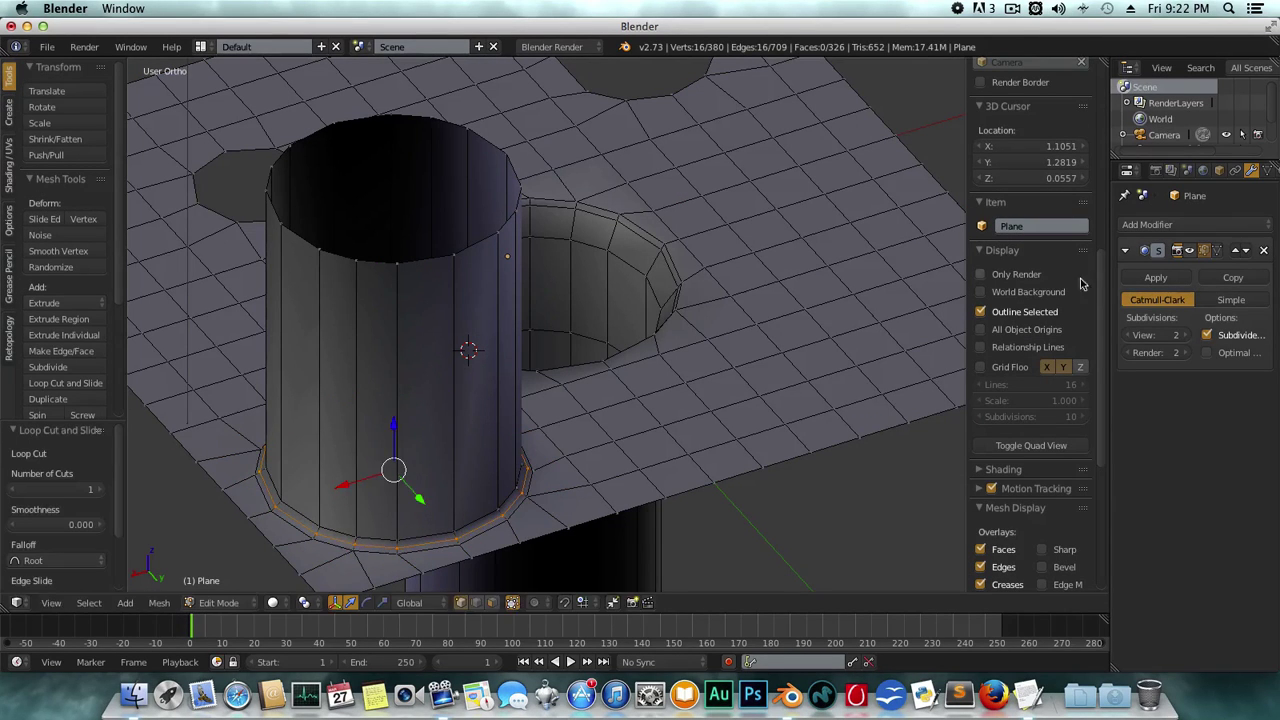
{"action": "key", "text": "Tab"}
{"action": "scroll", "coordinate": [474, 517], "scroll_direction": "down", "scroll_amount": 3}
{"action": "mouse_move", "coordinate": [476, 497]}
{"action": "middle_mouse_down"}
{"action": "mouse_move", "coordinate": [660, 448]}
{"action": "mouse_move", "coordinate": [578, 438]}
{"action": "middle_mouse_up"}
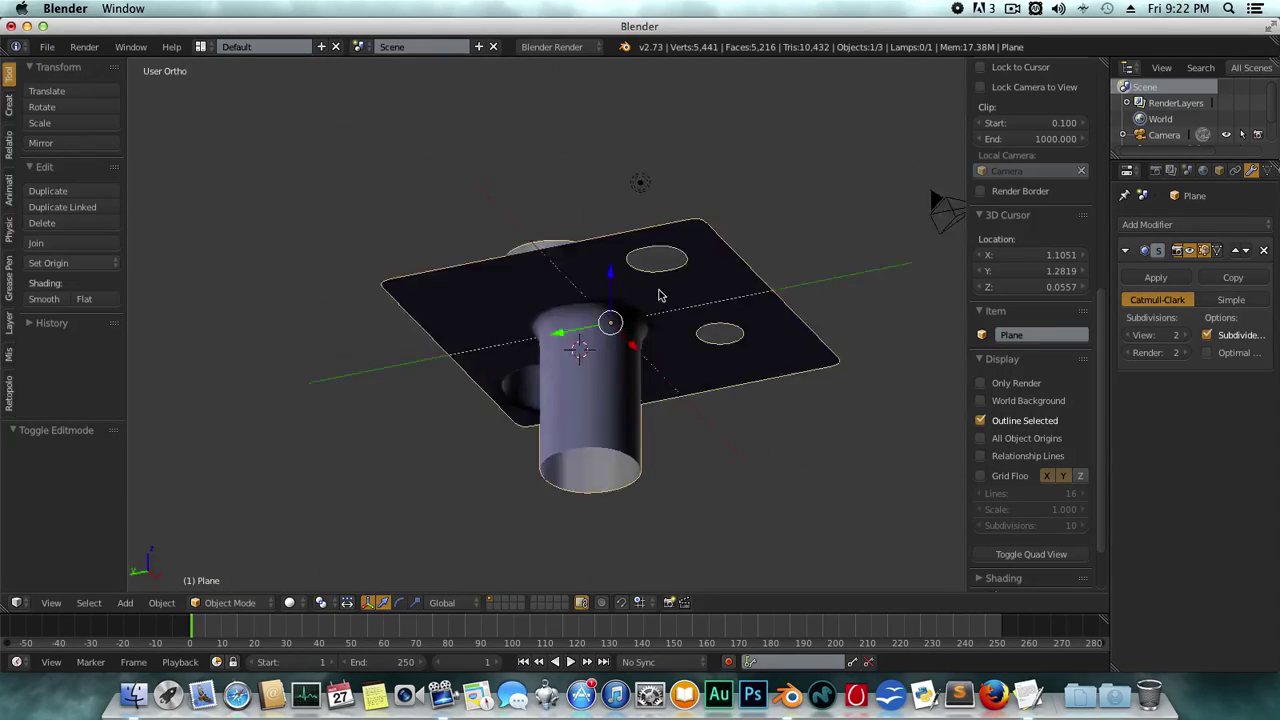